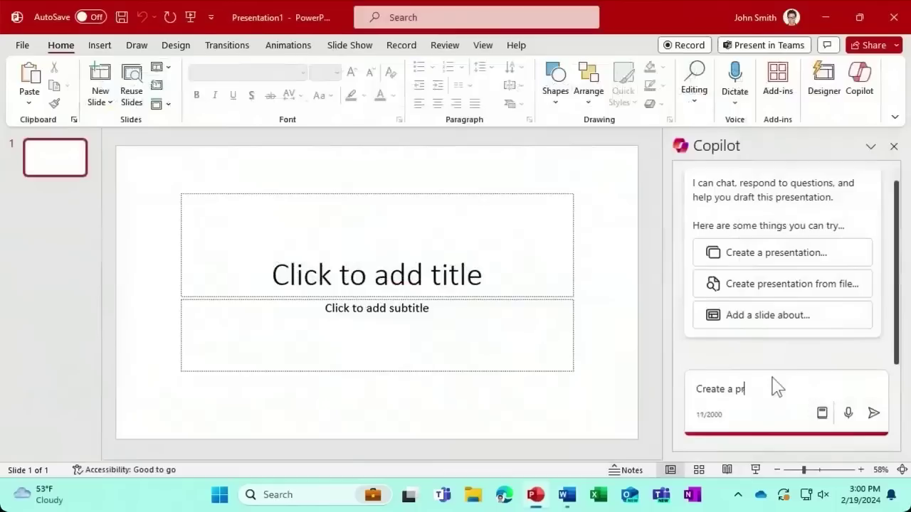
- Ask Copilot to create a presentation about brand awareness
{"action": "type", "text": "esentation about brand awareness"}
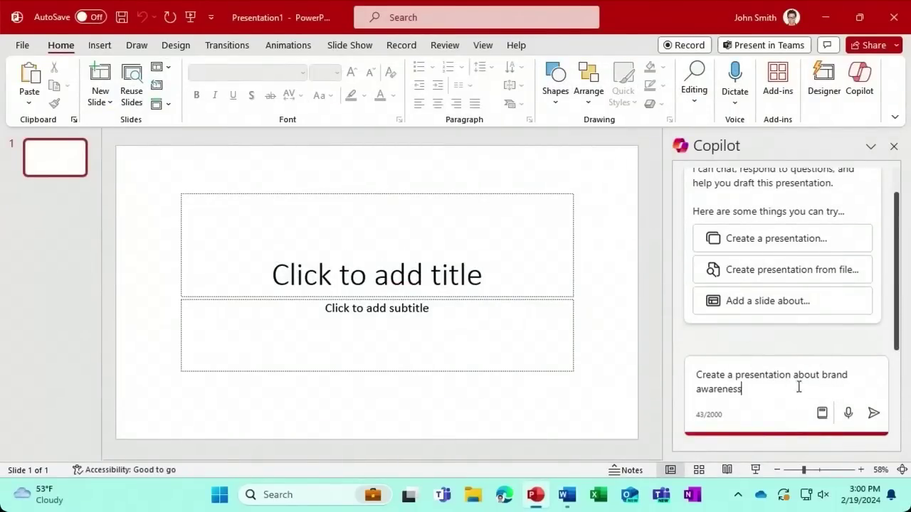
{"action": "left_click", "coordinate": [872, 413]}
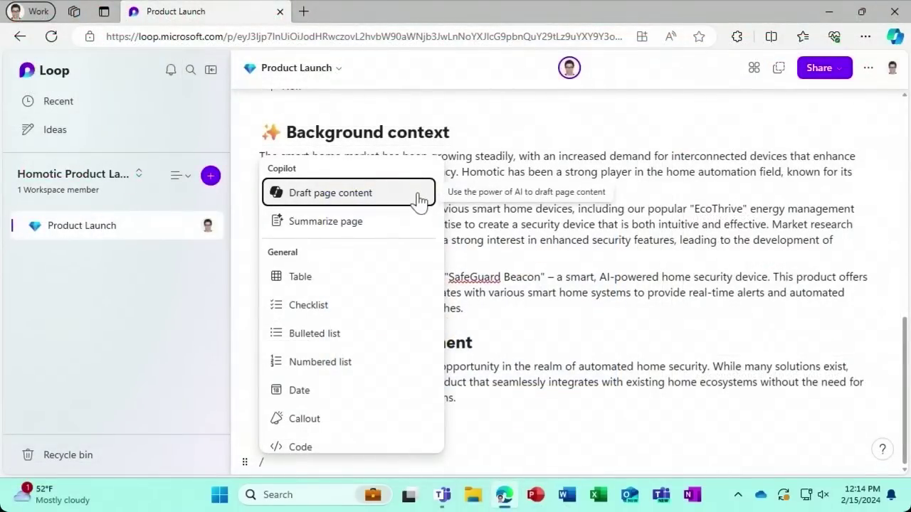
- Start drafting page content with Copilot below the Blueprint heading on the Product Launch page in Loop
{"action": "left_click", "coordinate": [419, 198]}
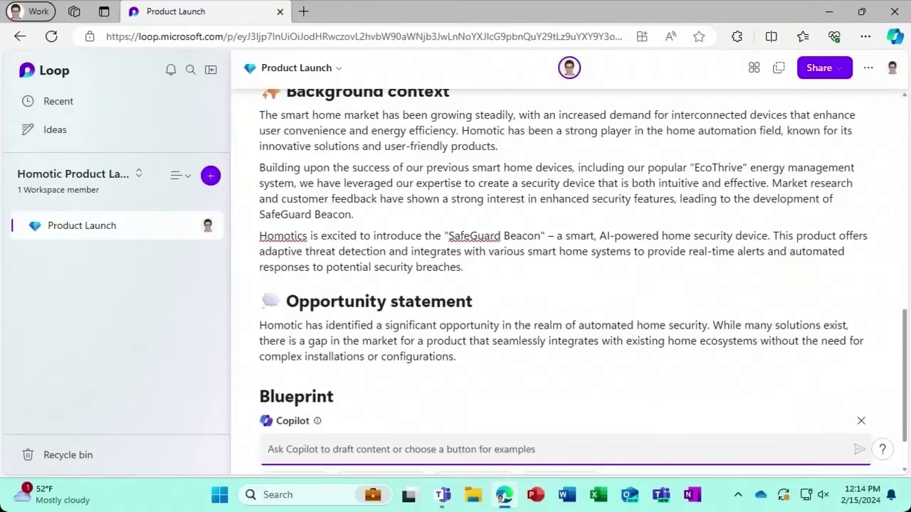
{"action": "left_click_drag", "start_coordinate": [904, 386], "coordinate": [906, 423]}
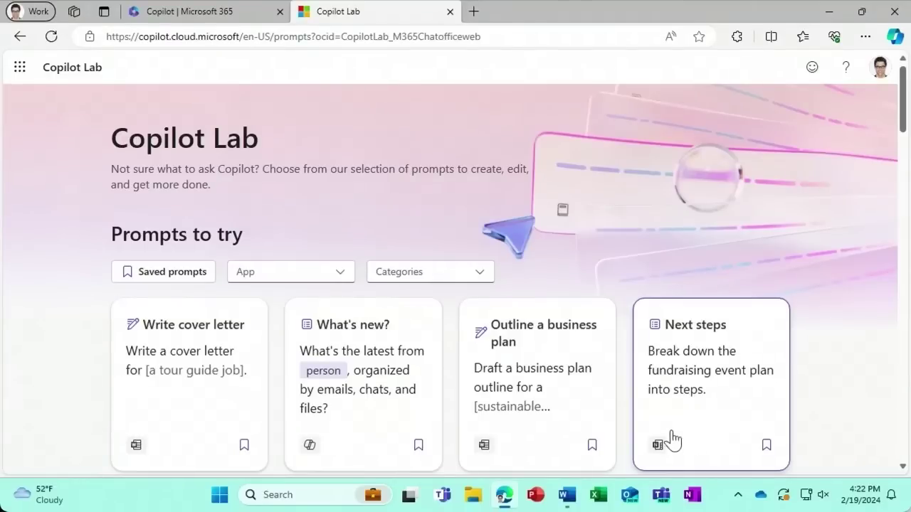
{"action": "left_click", "coordinate": [338, 285]}
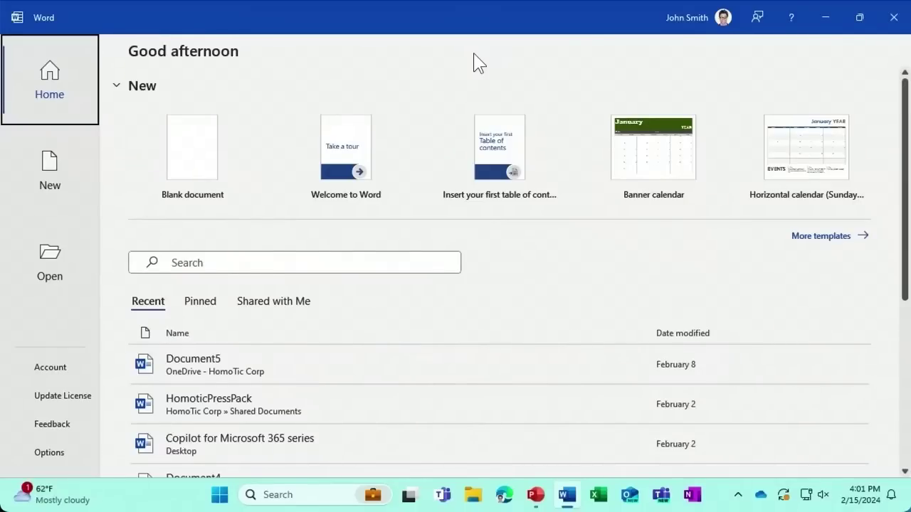
- Create a blank document in Word and enter the Copilot draft prompt "Write a profile of the Homotic Company"
{"action": "left_click", "coordinate": [214, 159]}
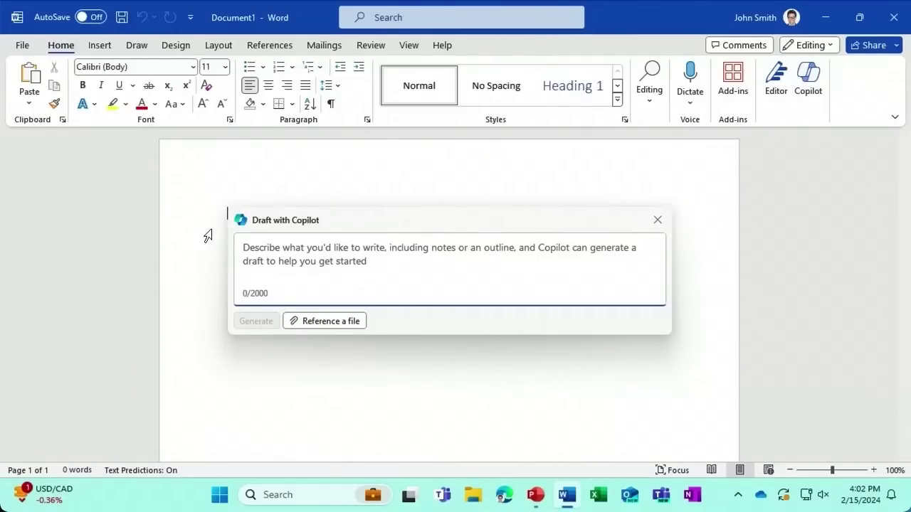
{"action": "type", "text": "Write a"}
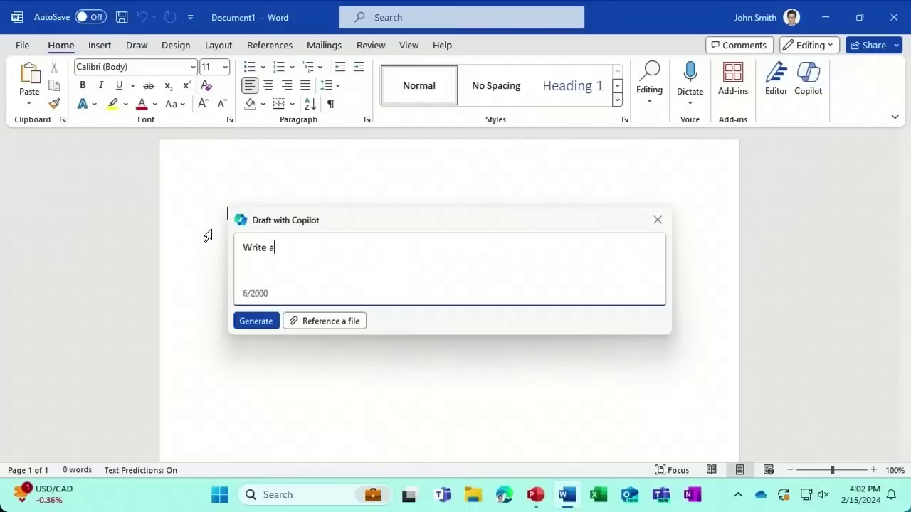
{"action": "type", "text": " profile of the "}
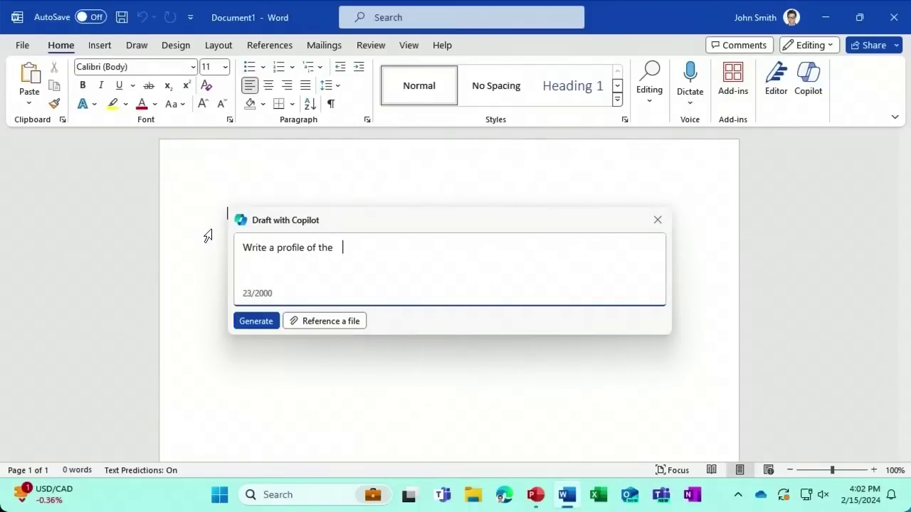
{"action": "type", "text": "Homotic Company"}
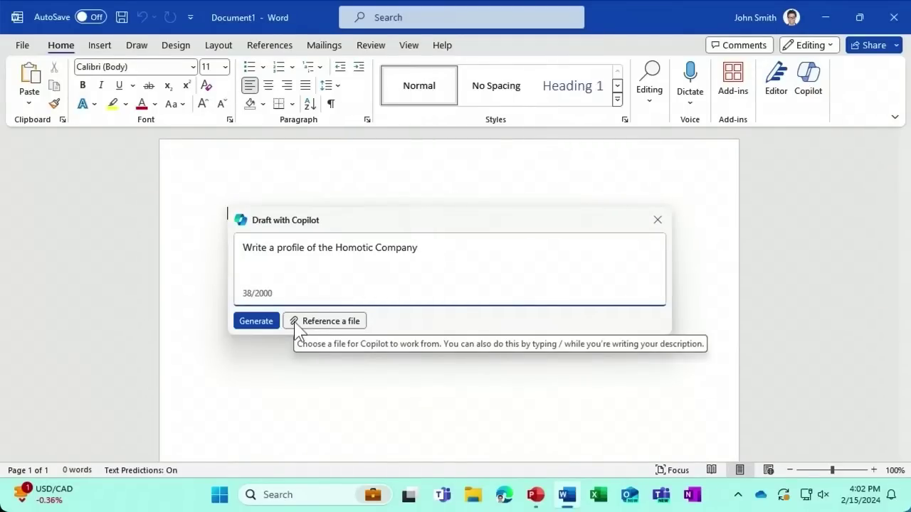
- Reference the file Company presentation.pptx in the draft prompt and generate the draft
{"action": "left_click", "coordinate": [313, 321]}
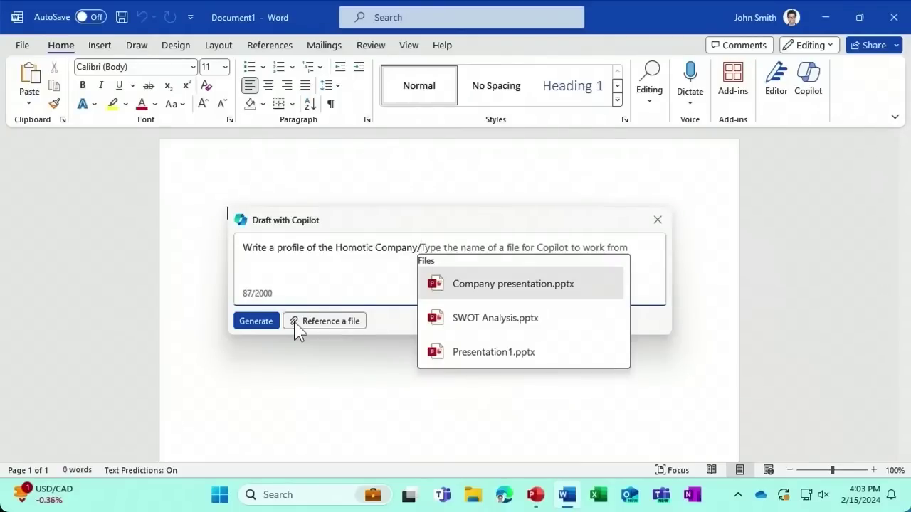
{"action": "left_click", "coordinate": [456, 288]}
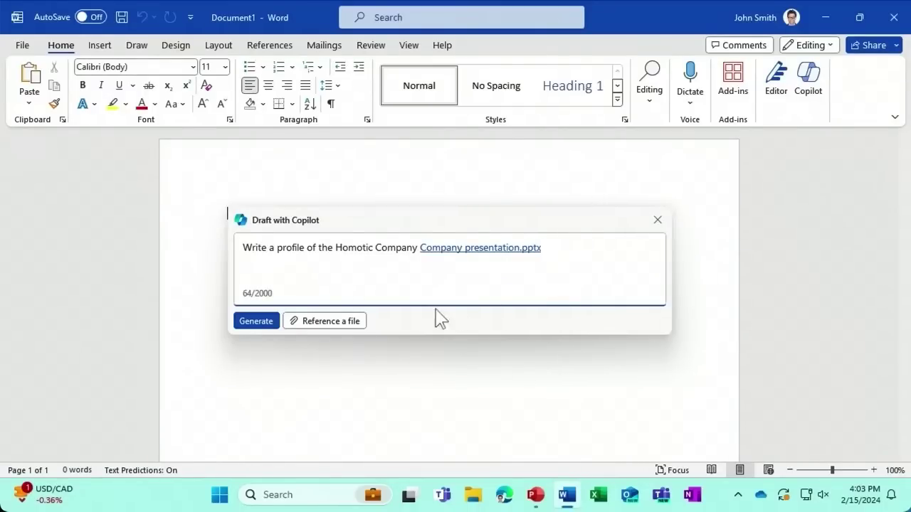
{"action": "left_click", "coordinate": [256, 321]}
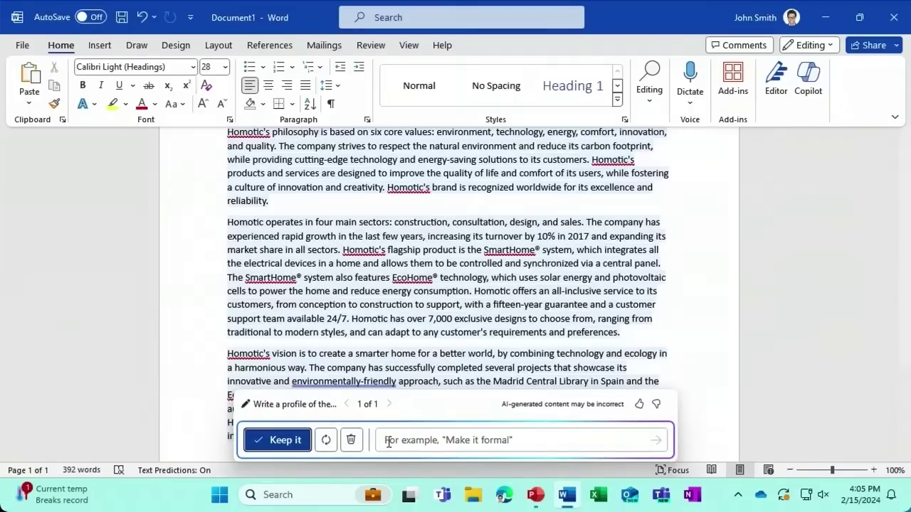
- Regenerate the company profile draft and refine it with the instruction "Write more about SmartHome"
{"action": "left_click", "coordinate": [327, 441]}
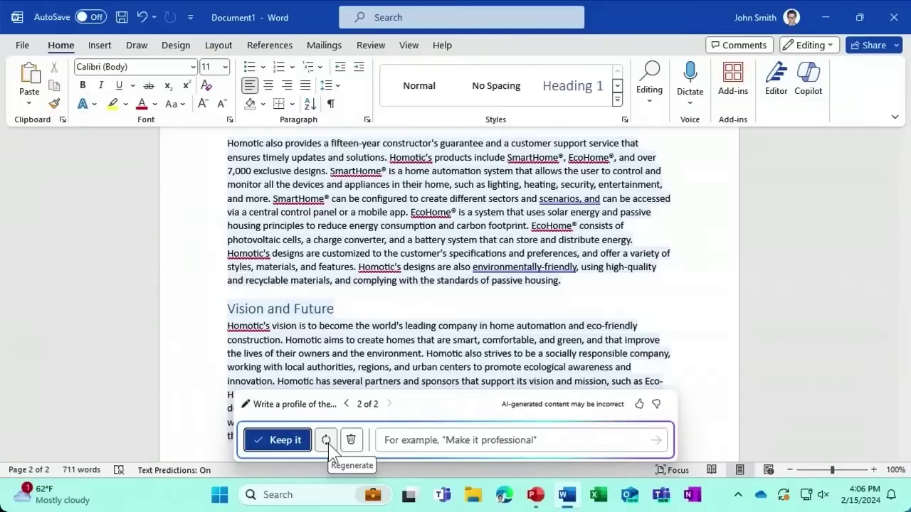
{"action": "left_click", "coordinate": [385, 439]}
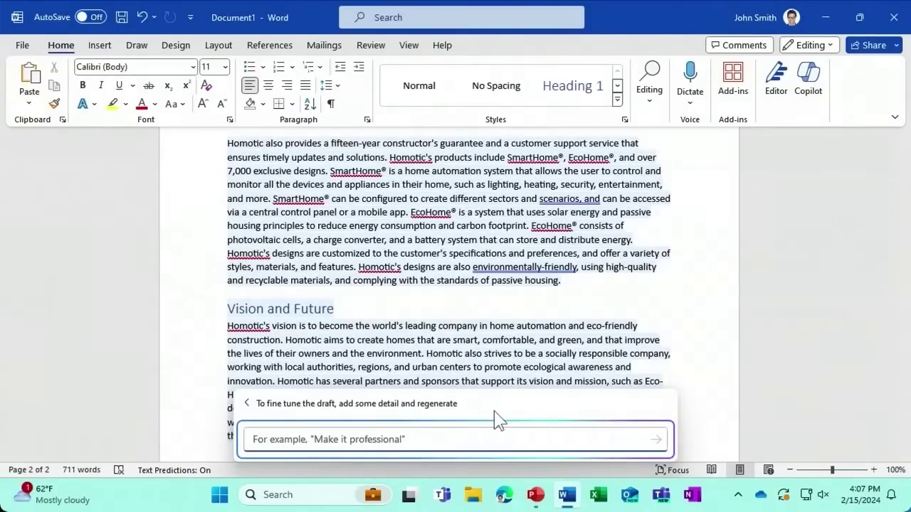
{"action": "type", "text": "Write more abo"}
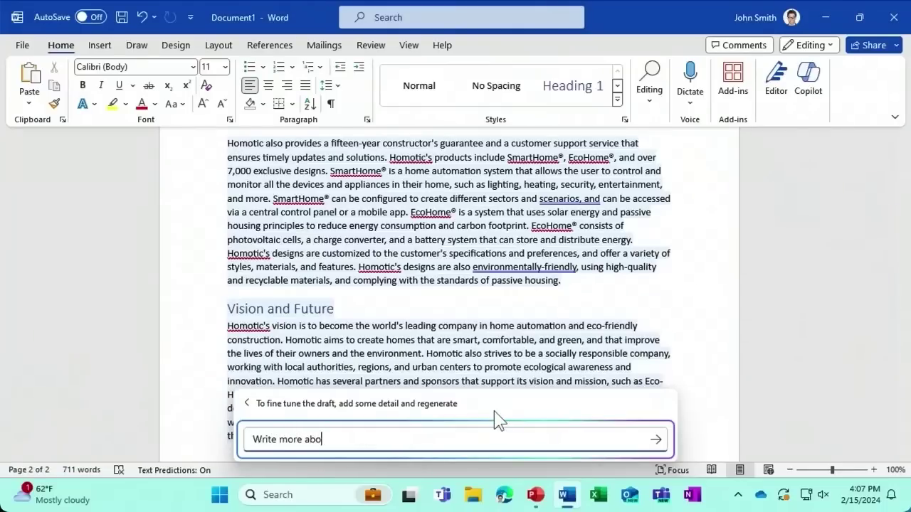
{"action": "type", "text": "ut SmartHome"}
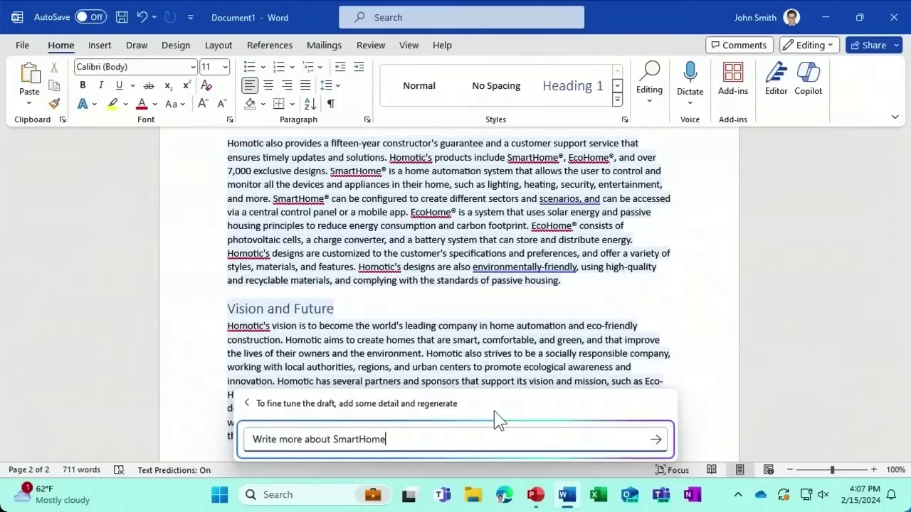
{"action": "left_click", "coordinate": [657, 440]}
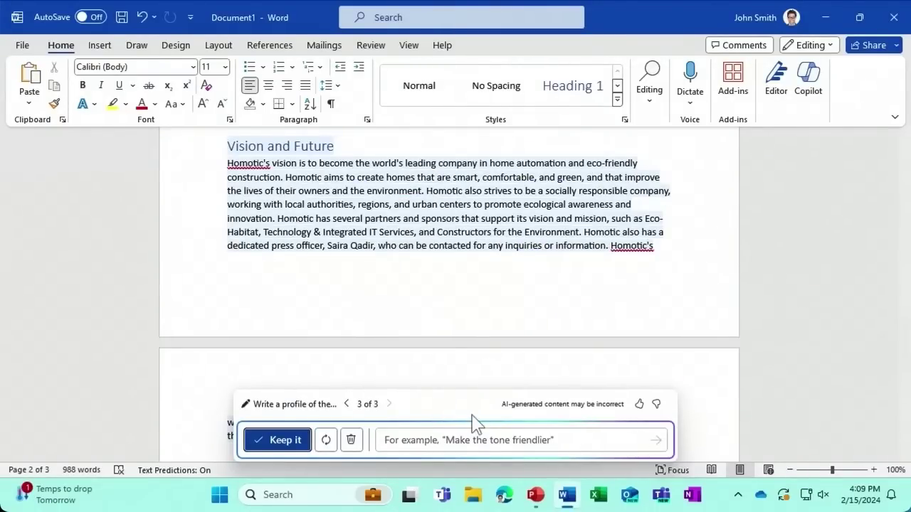
- Compare the second draft with the third and keep the third draft in the document
{"action": "left_click", "coordinate": [346, 404]}
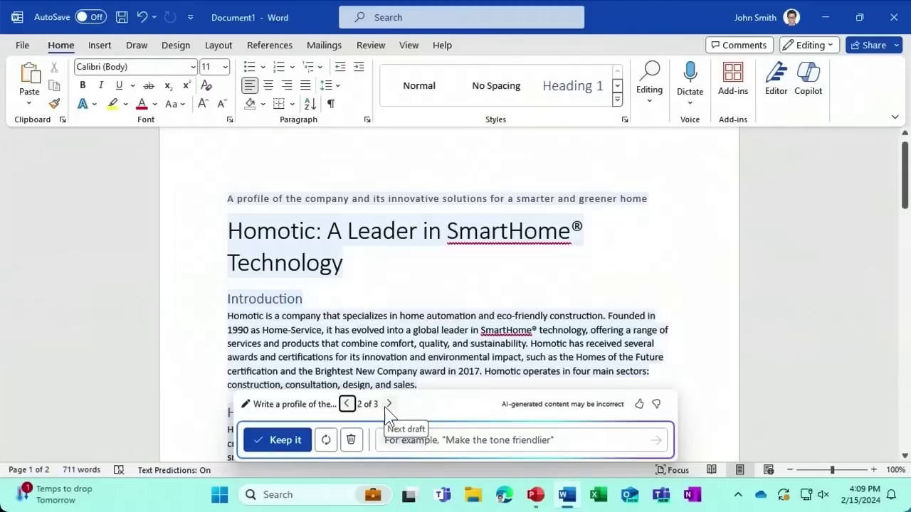
{"action": "left_click", "coordinate": [387, 405]}
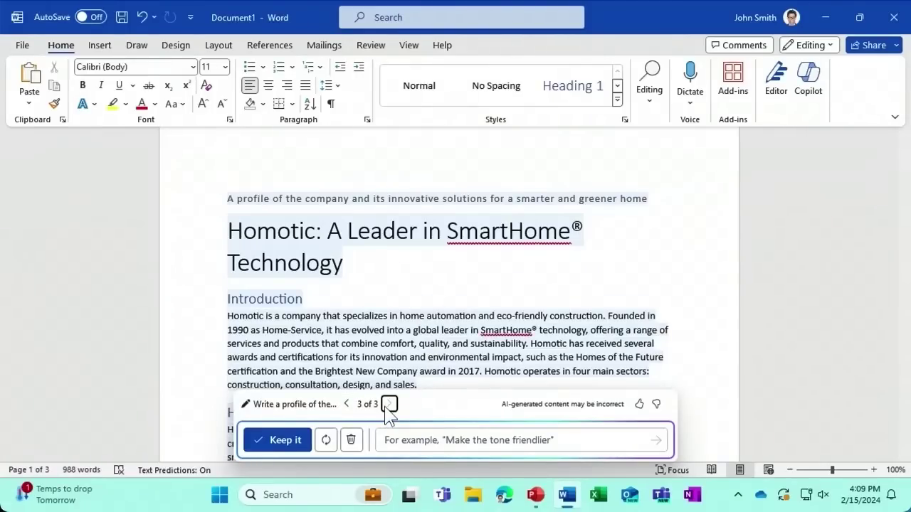
{"action": "left_click", "coordinate": [287, 445]}
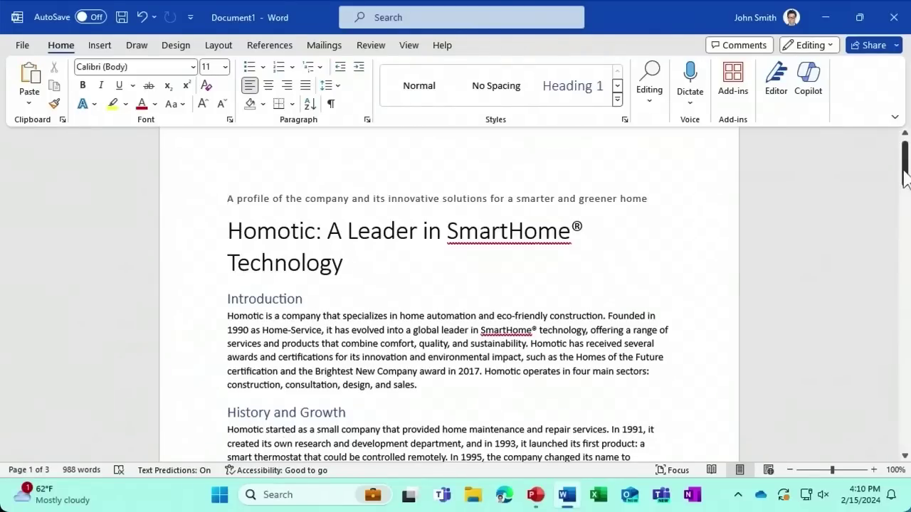
- Generate an Inspire me draft with Copilot below the document's last paragraph and discard it
{"action": "left_click_drag", "start_coordinate": [903, 159], "coordinate": [893, 381]}
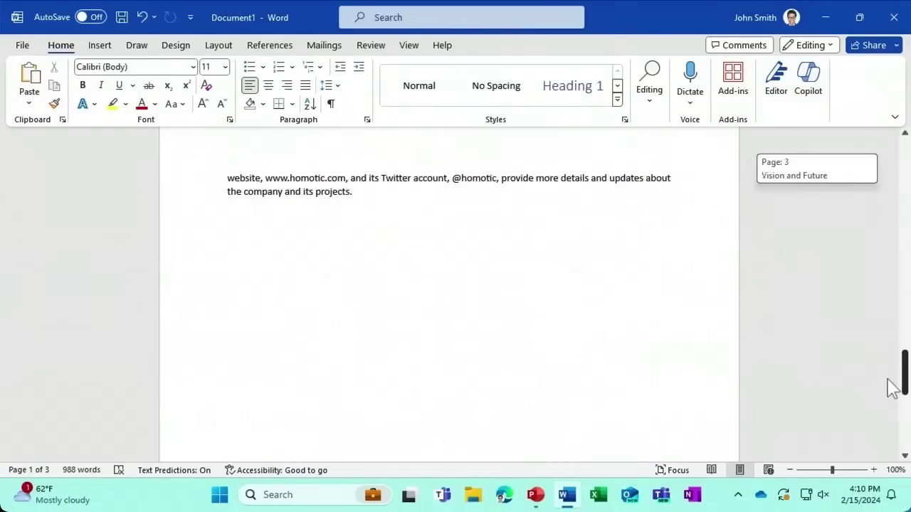
{"action": "left_click", "coordinate": [230, 236]}
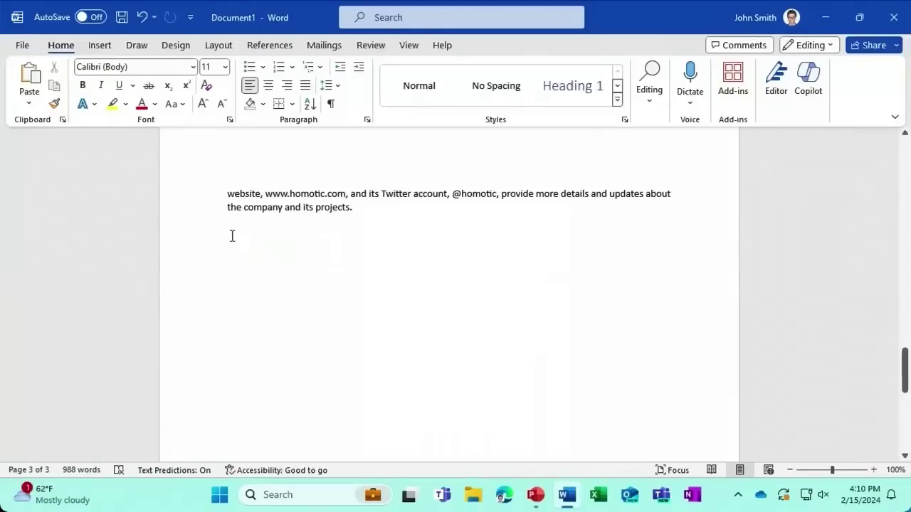
{"action": "left_click", "coordinate": [231, 235]}
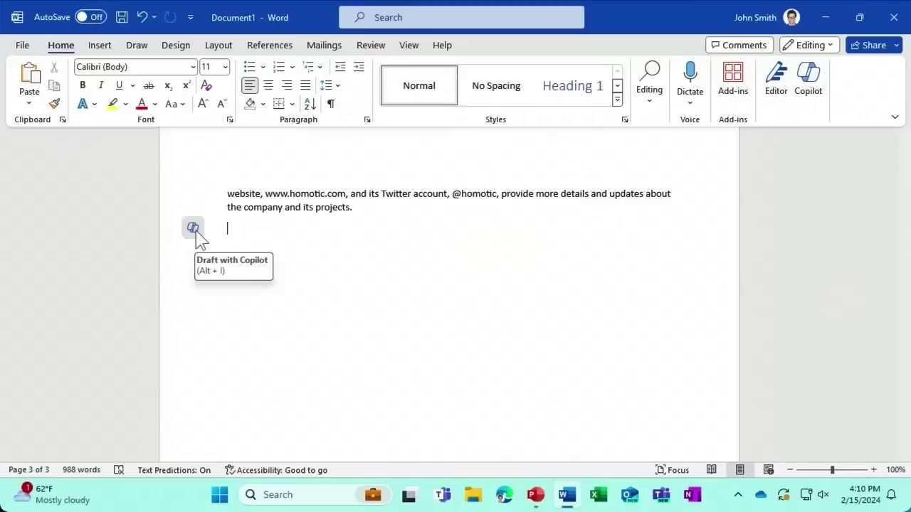
{"action": "left_click", "coordinate": [197, 234]}
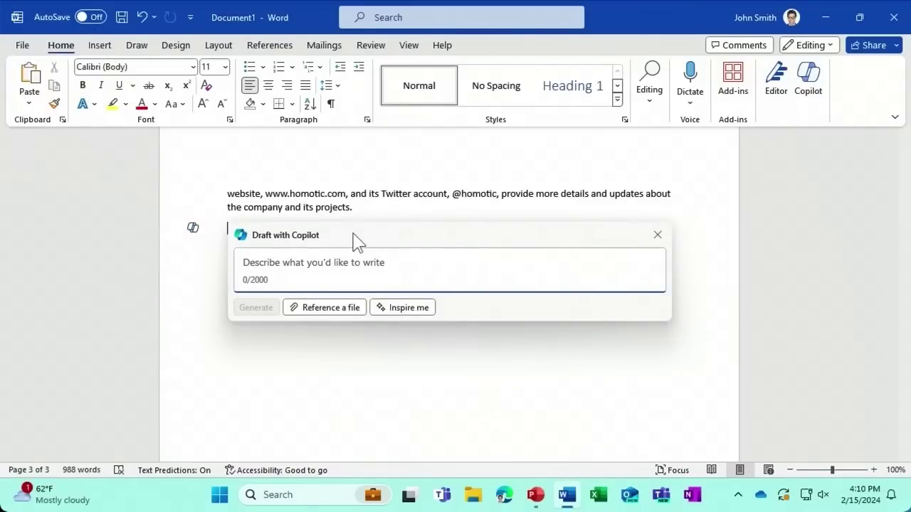
{"action": "left_click", "coordinate": [413, 307]}
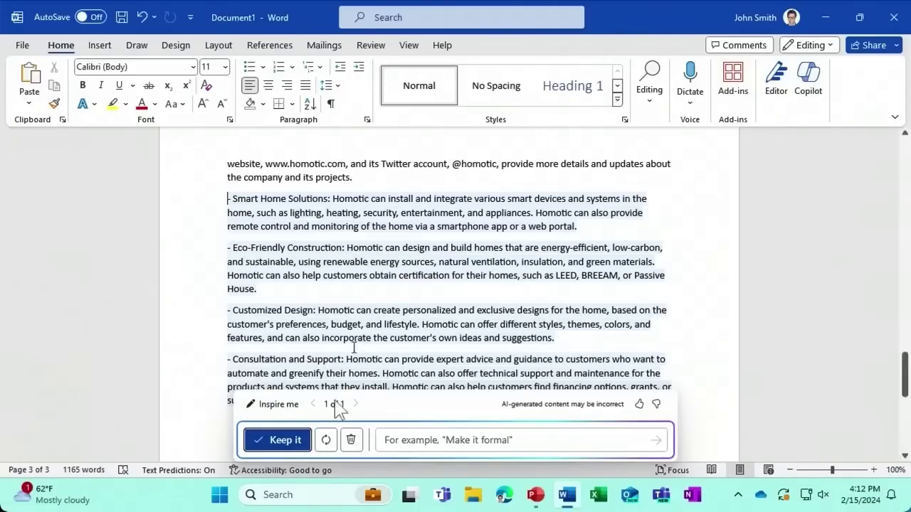
{"action": "left_click", "coordinate": [350, 440]}
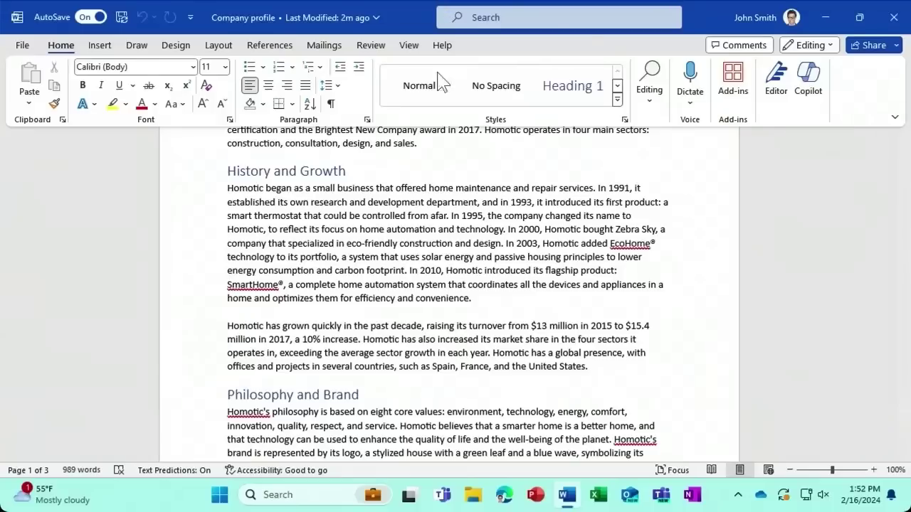
- Rewrite the History and Growth paragraphs of the Company profile document with Copilot and review the first two suggestions
{"action": "left_click_drag", "start_coordinate": [223, 188], "coordinate": [611, 375]}
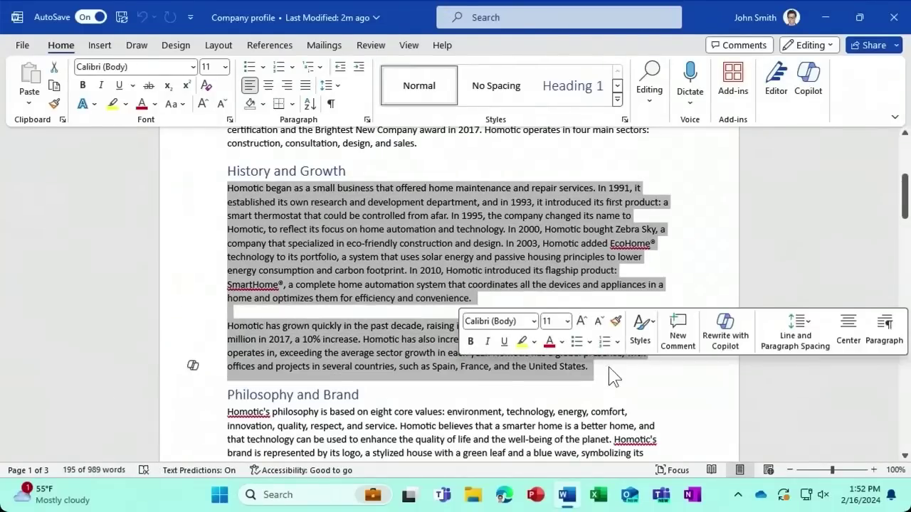
{"action": "left_click", "coordinate": [739, 325]}
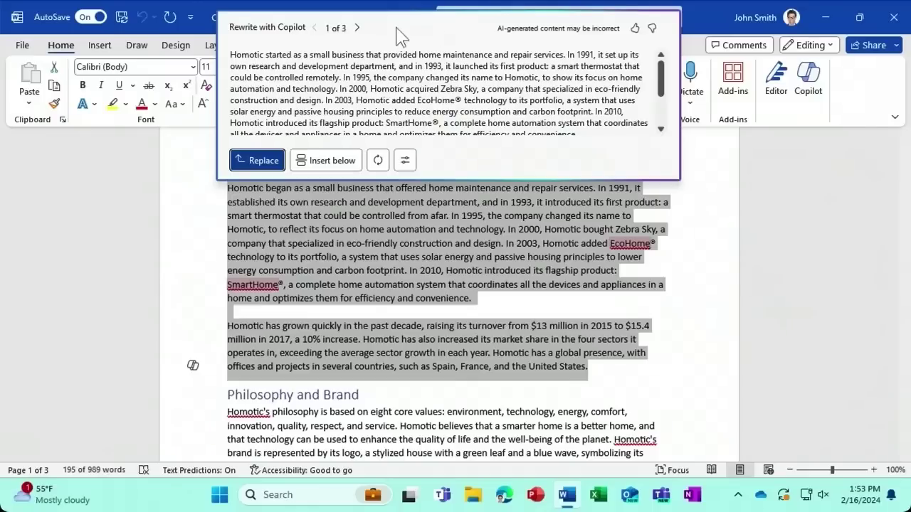
{"action": "left_click", "coordinate": [358, 28]}
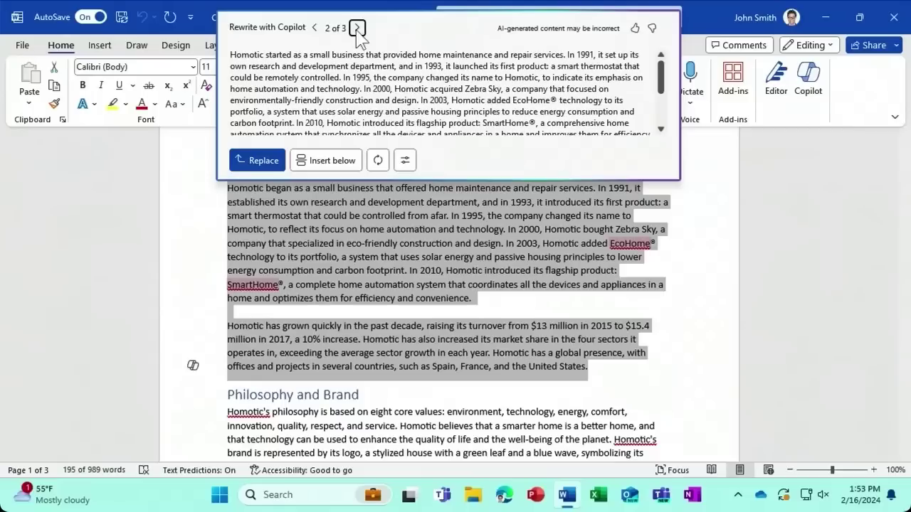
{"action": "left_click", "coordinate": [316, 28]}
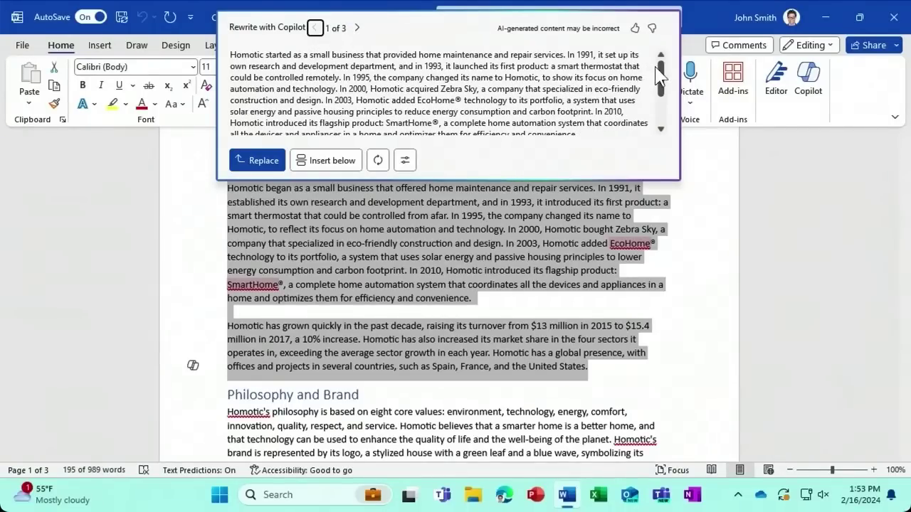
{"action": "left_click_drag", "start_coordinate": [661, 77], "coordinate": [658, 111]}
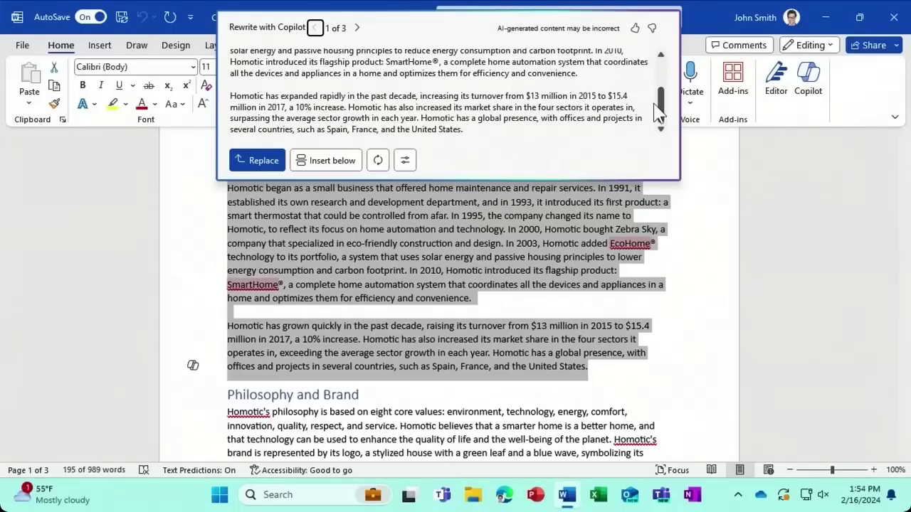
- Regenerate the rewrite in a Concise tone and replace the selected History and Growth paragraphs with it
{"action": "left_click", "coordinate": [405, 162]}
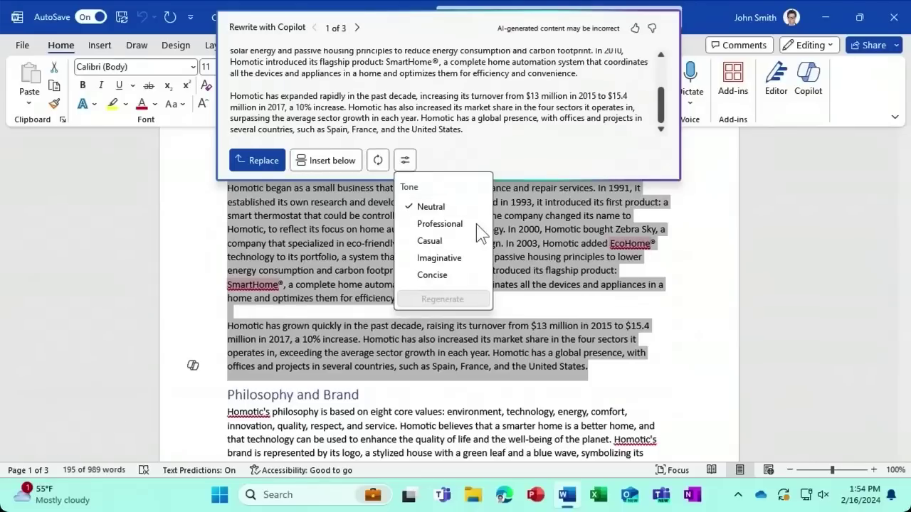
{"action": "left_click", "coordinate": [468, 274]}
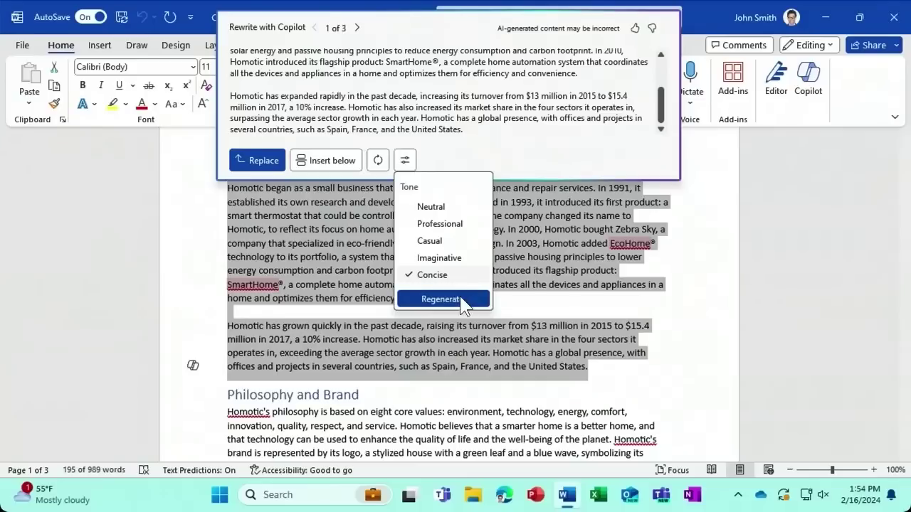
{"action": "left_click", "coordinate": [463, 300]}
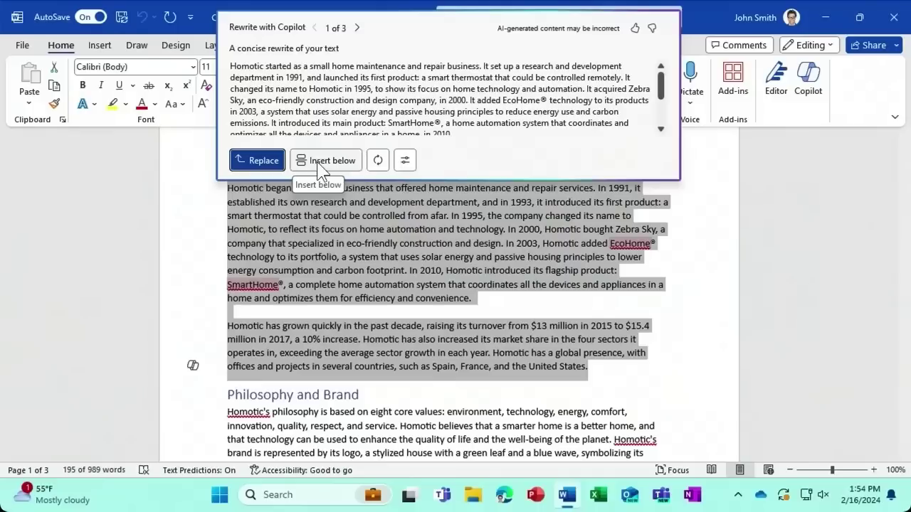
{"action": "left_click", "coordinate": [242, 160]}
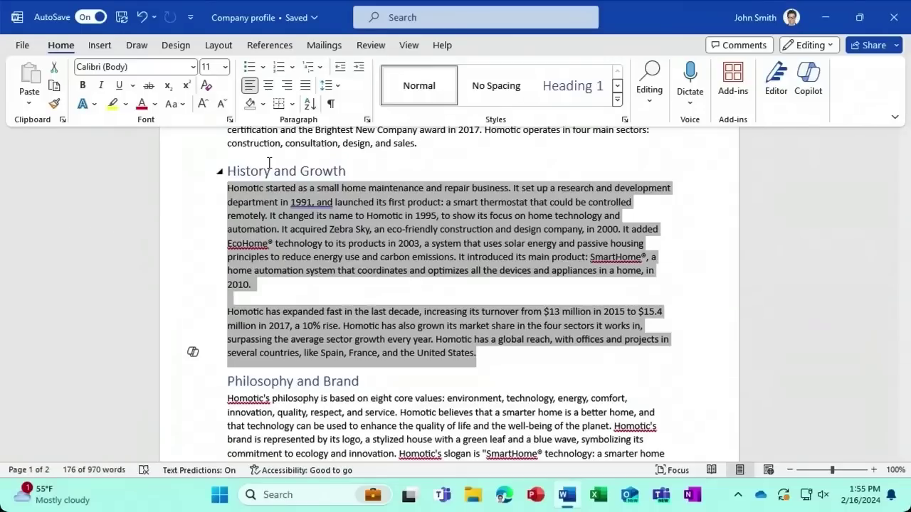
- Visualize the selected History and Growth paragraphs as a Copilot table, regenerate it with three columns and keep that version
{"action": "left_click", "coordinate": [193, 354]}
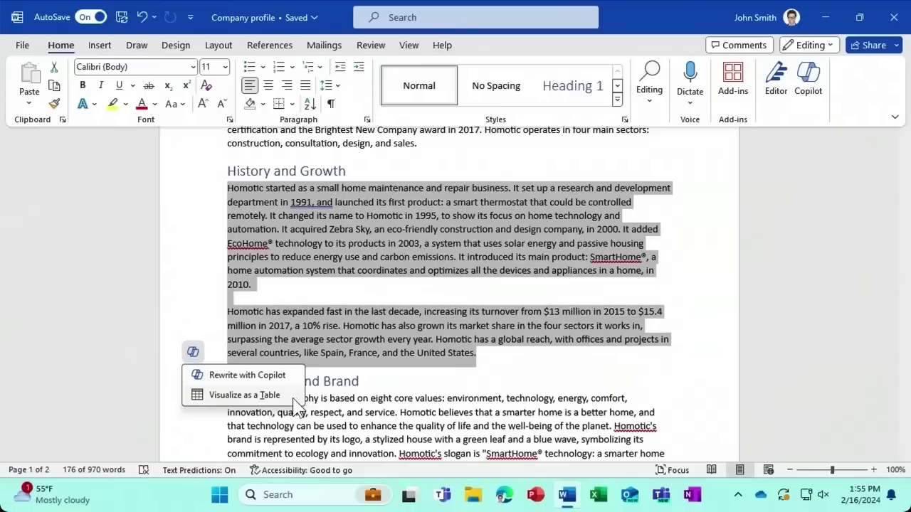
{"action": "left_click", "coordinate": [244, 396]}
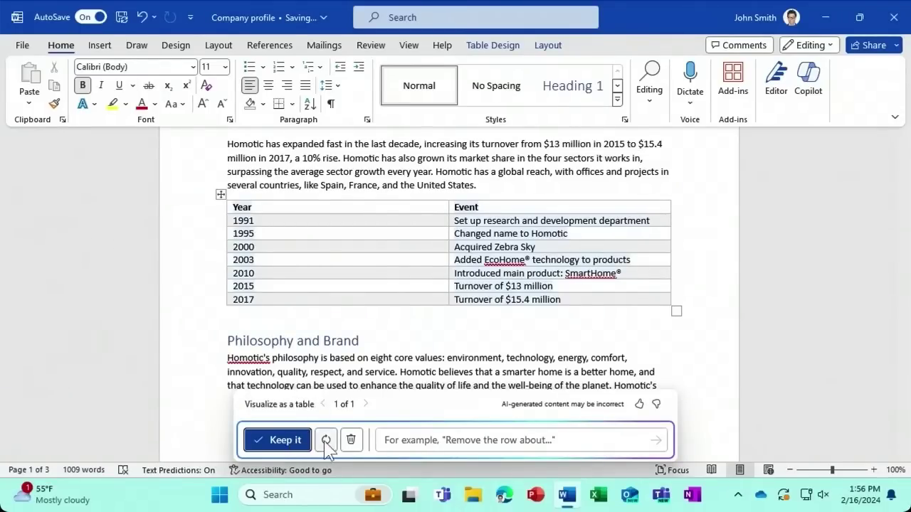
{"action": "left_click", "coordinate": [393, 442]}
{"action": "type", "text": "R"}
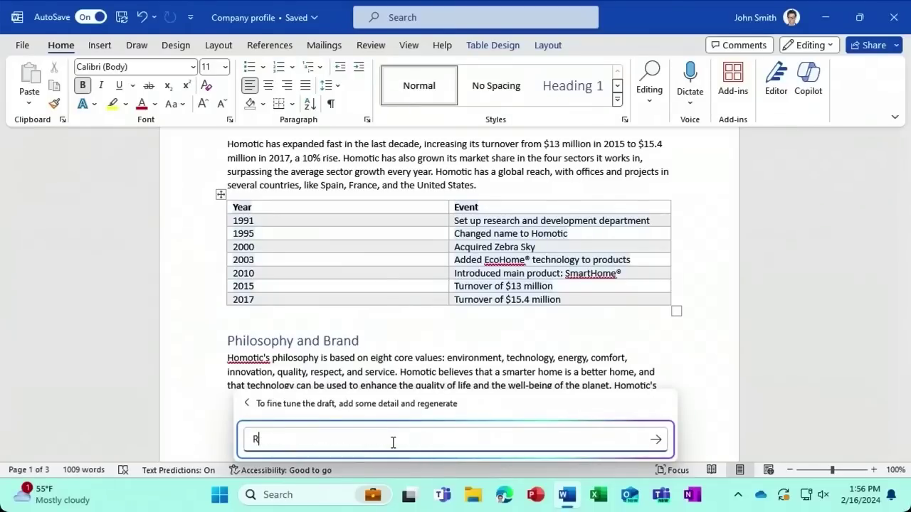
{"action": "type", "text": "ewrite with thr "}
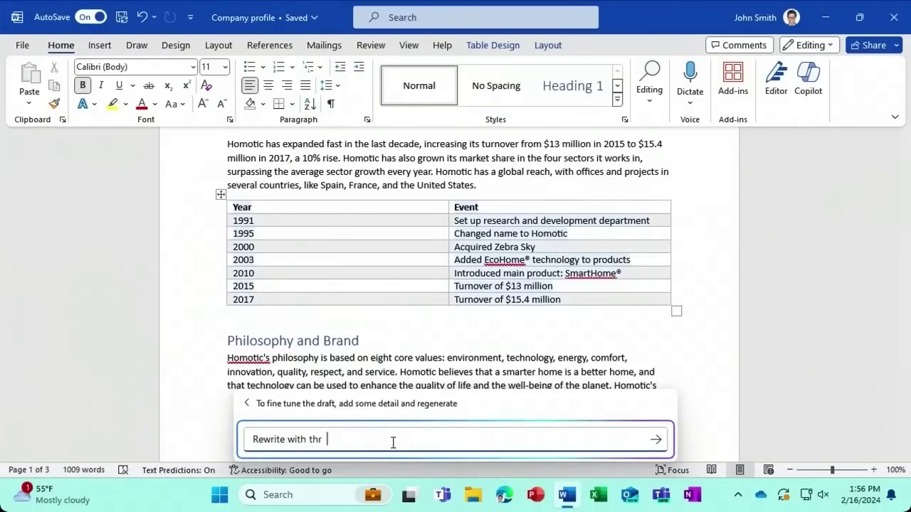
{"action": "type", "text": "ee col"}
{"action": "type", "text": "s"}
{"action": "left_click", "coordinate": [656, 439]}
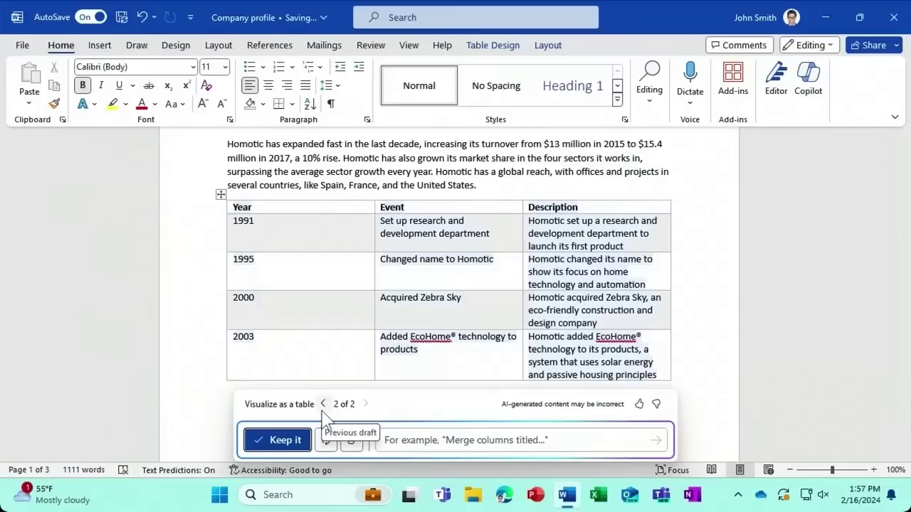
{"action": "left_click", "coordinate": [292, 440]}
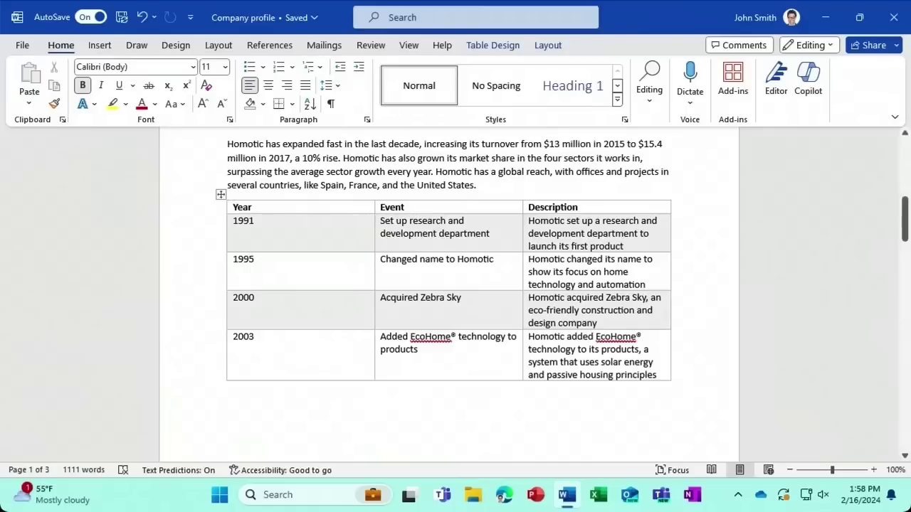
- Open the Copilot chat for the document and send the example prompt completed as "Tell me more about EcoHomes"
{"action": "left_click_drag", "start_coordinate": [906, 222], "coordinate": [906, 182]}
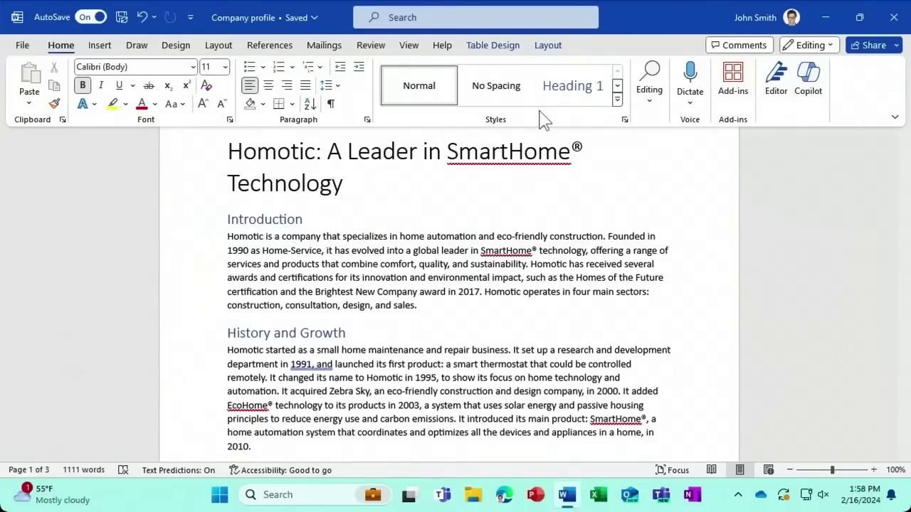
{"action": "left_click", "coordinate": [810, 82]}
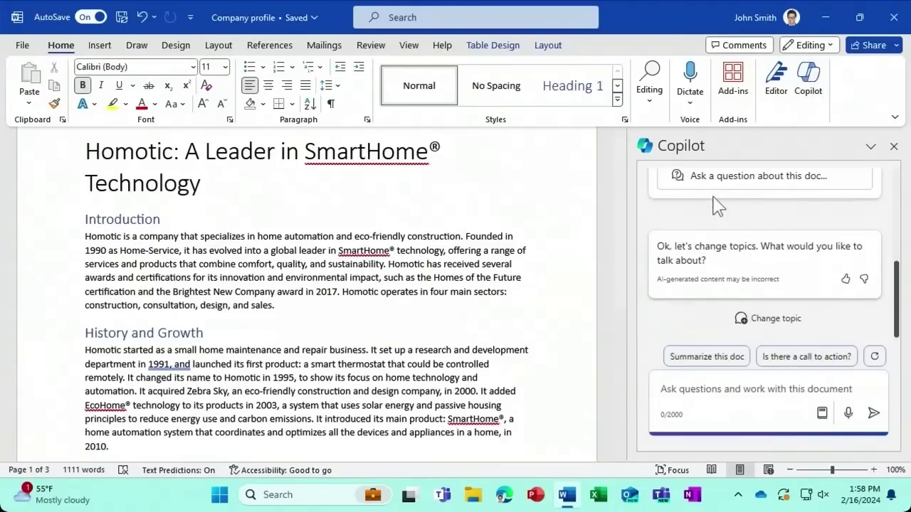
{"action": "left_click_drag", "start_coordinate": [898, 288], "coordinate": [897, 233]}
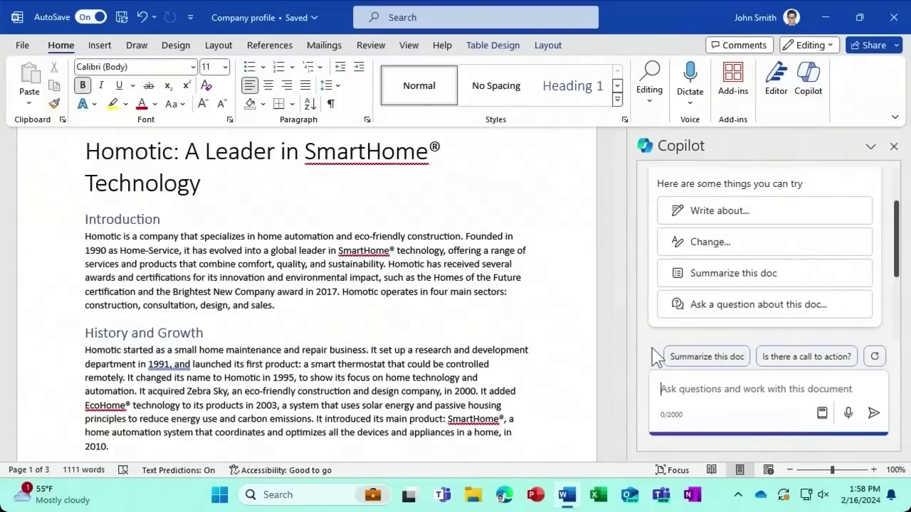
{"action": "left_click", "coordinate": [821, 414]}
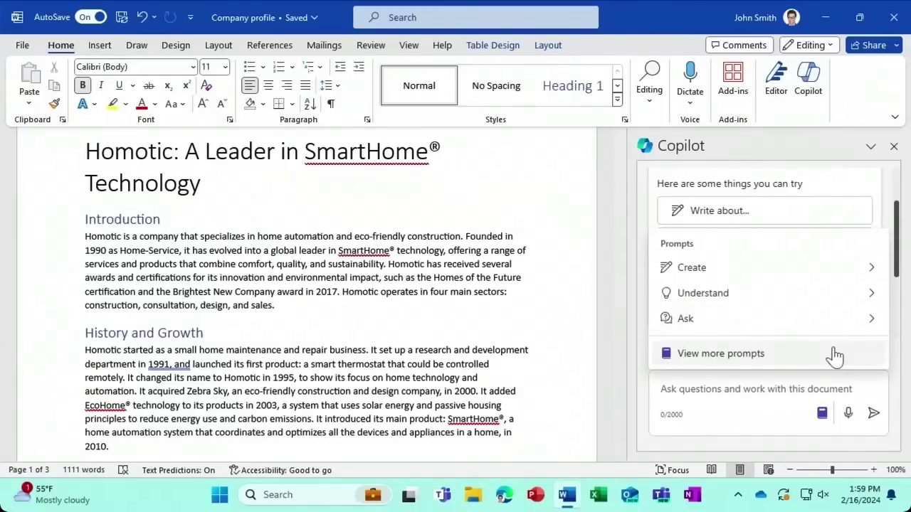
{"action": "left_click", "coordinate": [827, 294]}
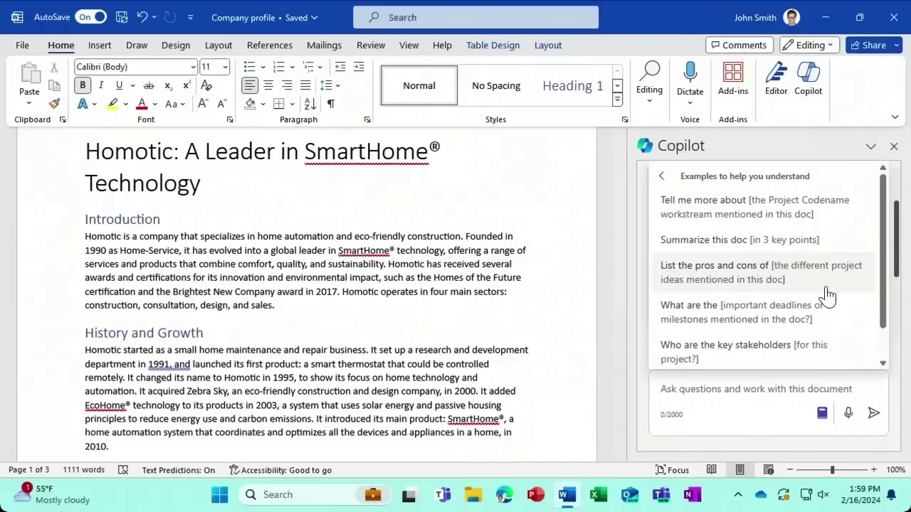
{"action": "left_click", "coordinate": [830, 226]}
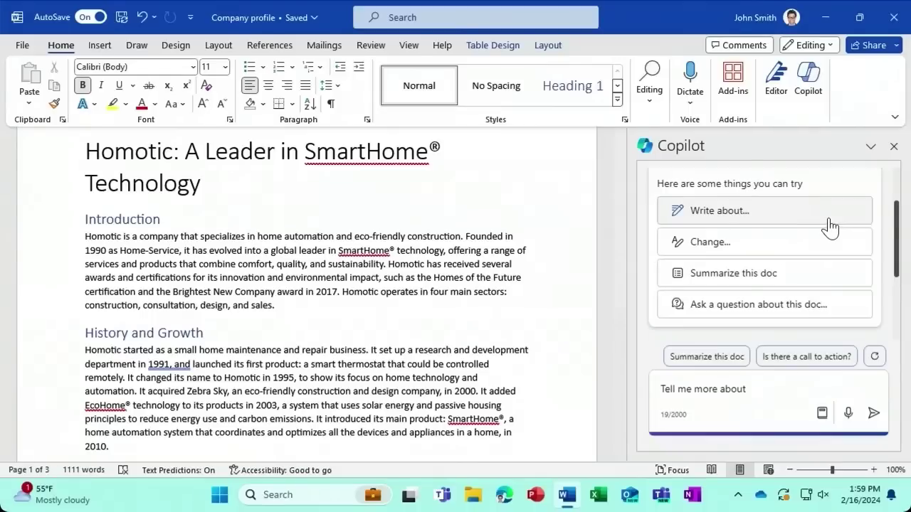
{"action": "type", "text": "EcoHomes"}
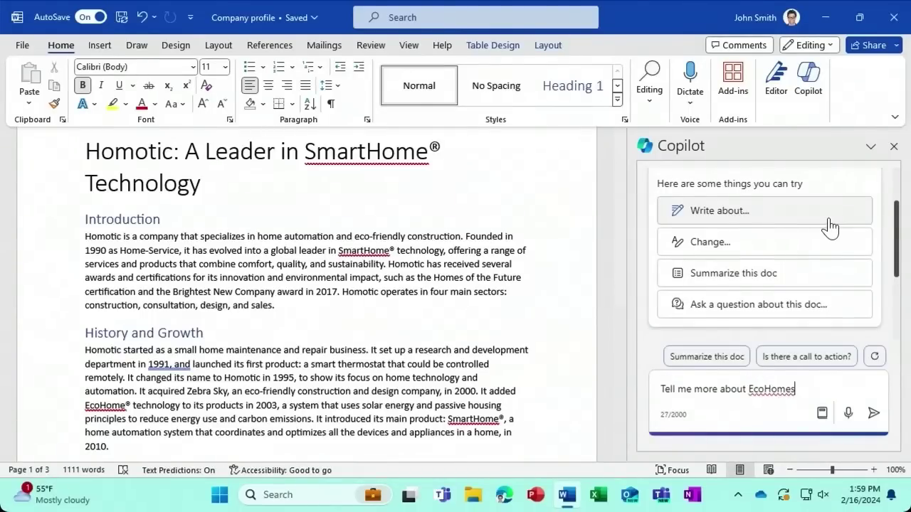
{"action": "left_click", "coordinate": [874, 415]}
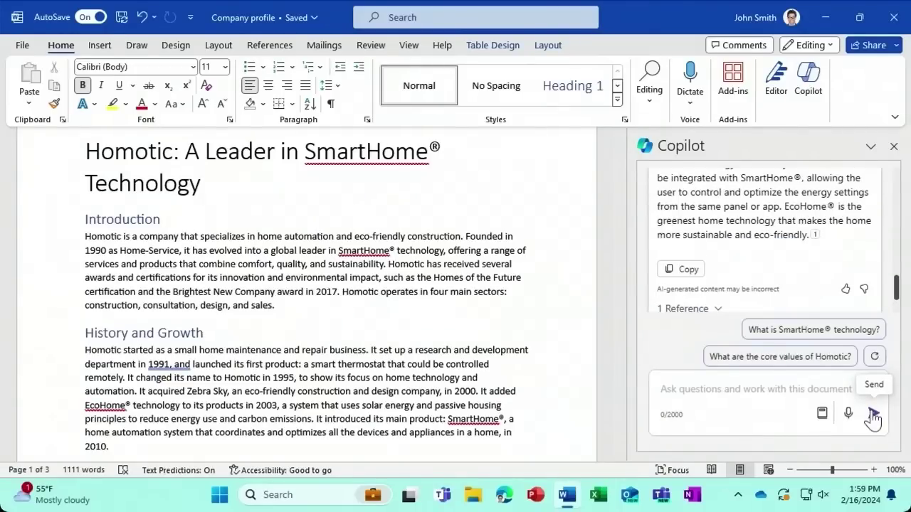
- Review the EcoHome answer, expand its reference and go to the cited passage in the document
{"action": "scroll", "coordinate": [898, 296], "scroll_direction": "up", "scroll_amount": 1}
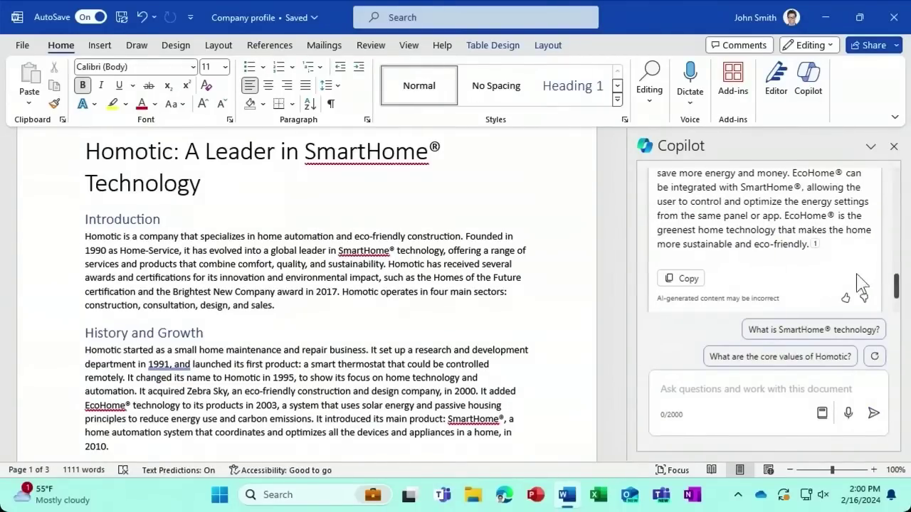
{"action": "mouse_move", "coordinate": [815, 246]}
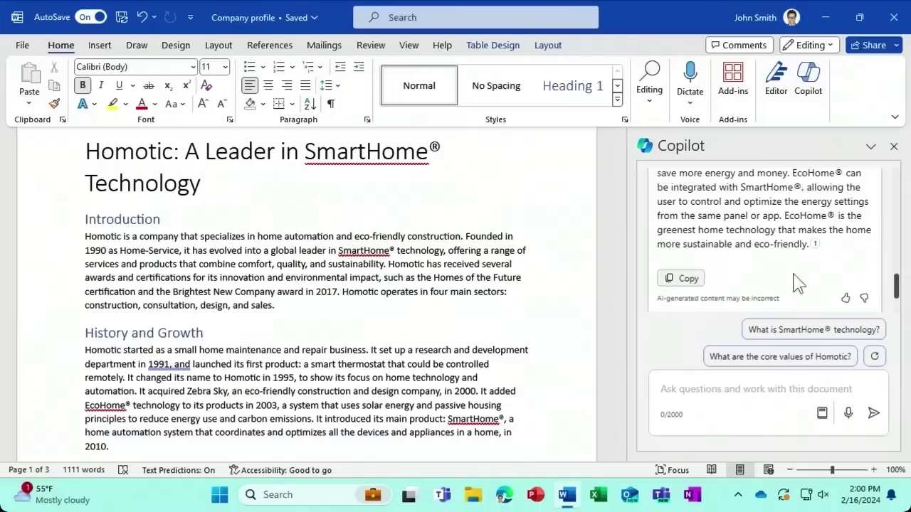
{"action": "scroll", "coordinate": [895, 289], "scroll_direction": "down", "scroll_amount": 1}
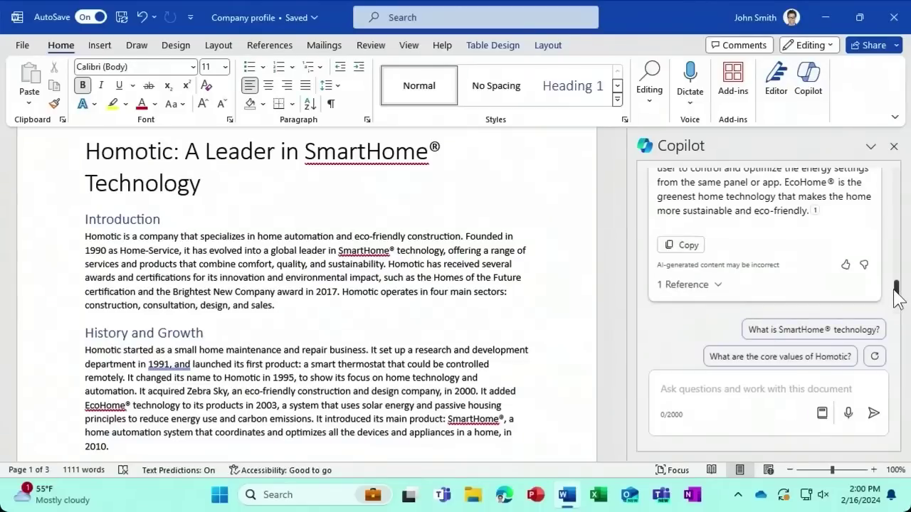
{"action": "left_click", "coordinate": [718, 289]}
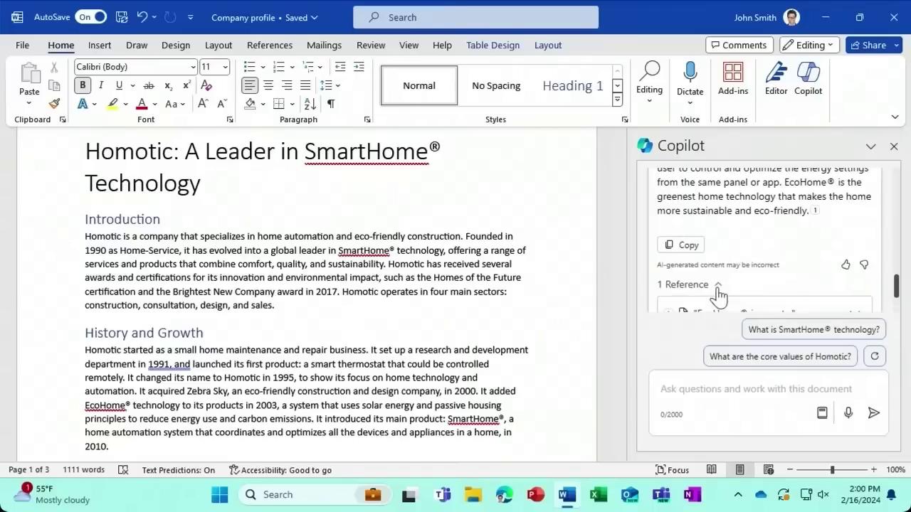
{"action": "scroll", "coordinate": [895, 292], "scroll_direction": "down", "scroll_amount": 1}
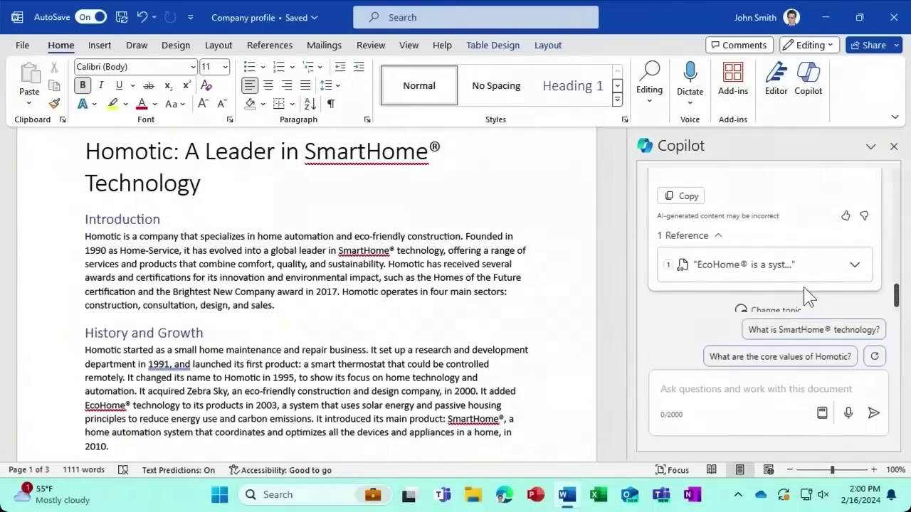
{"action": "left_click", "coordinate": [761, 265]}
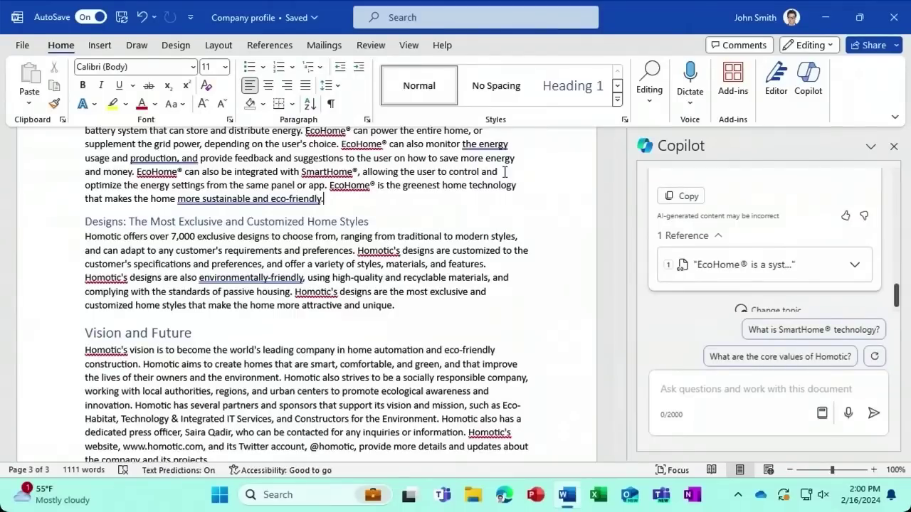
- Ask Copilot the suggested question "What are the core values of Homotic?", then change the topic and close the chat
{"action": "left_click", "coordinate": [847, 357]}
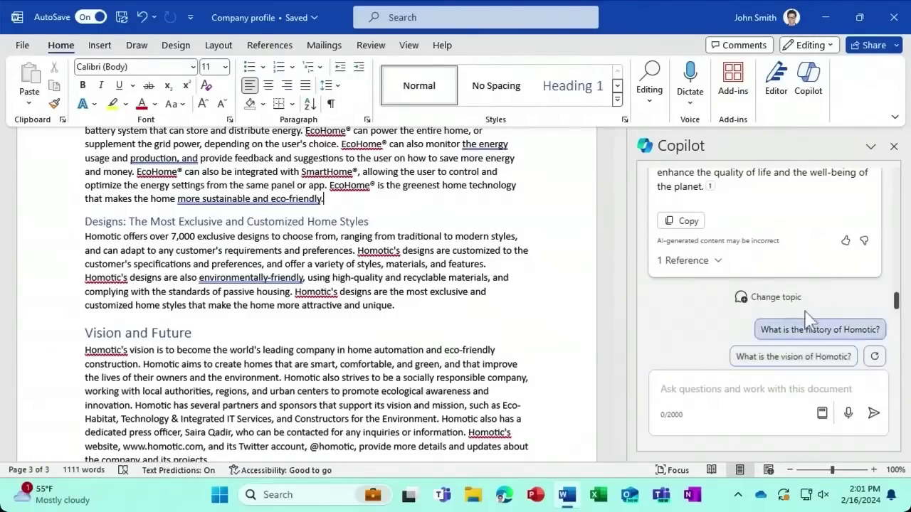
{"action": "left_click", "coordinate": [781, 299]}
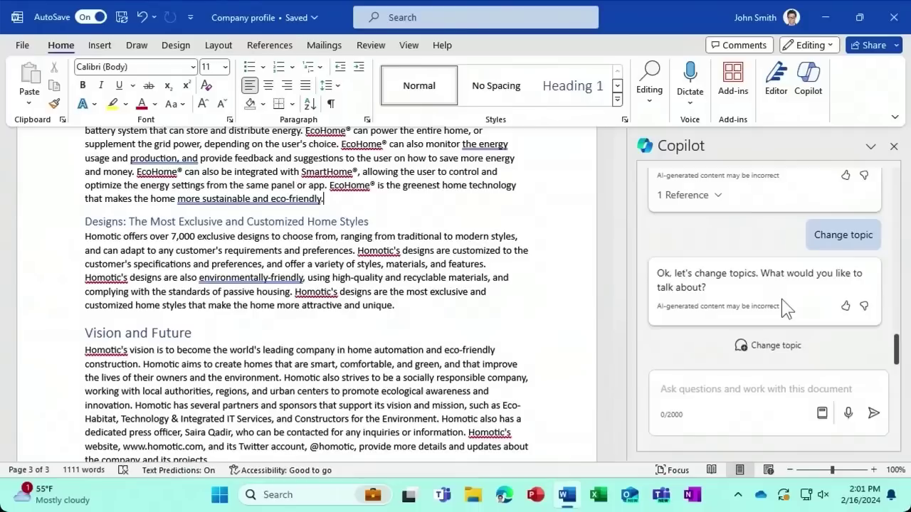
{"action": "left_click", "coordinate": [894, 147]}
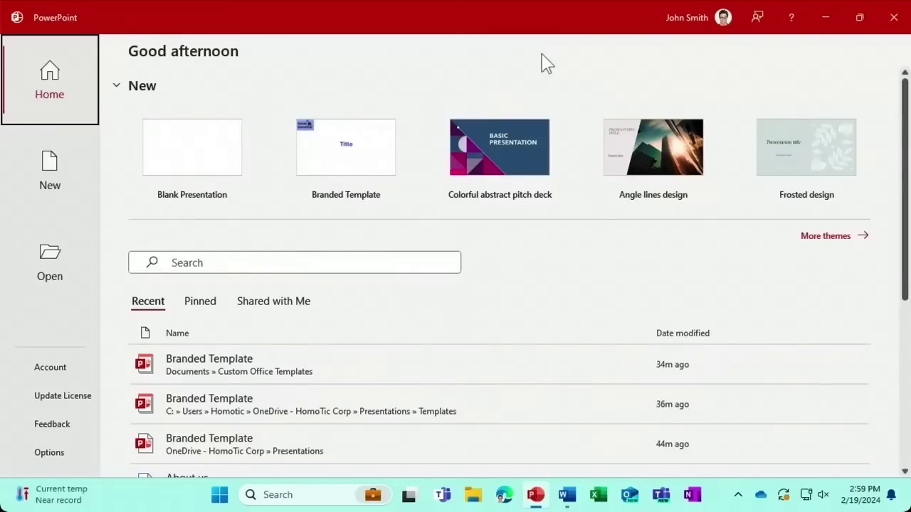
- In PowerPoint, create a blank presentation and open Copilot for it
{"action": "left_click", "coordinate": [202, 158]}
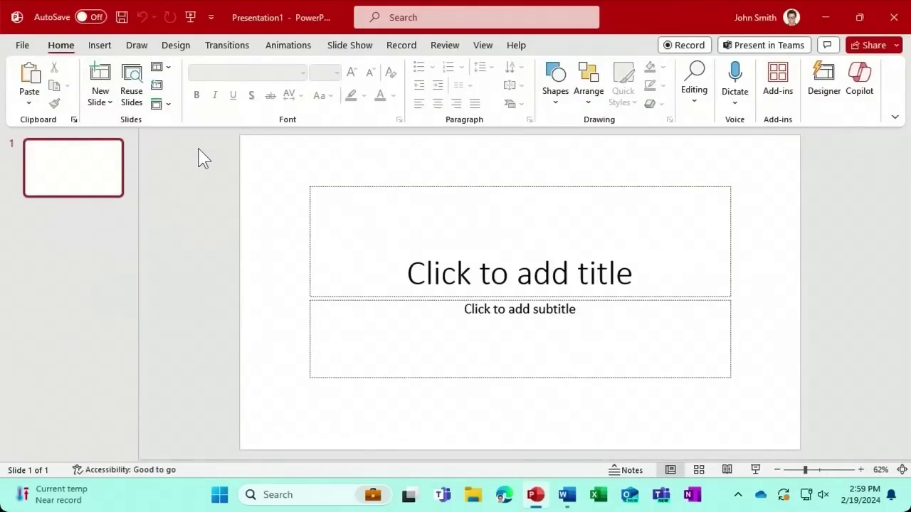
{"action": "left_click", "coordinate": [859, 90]}
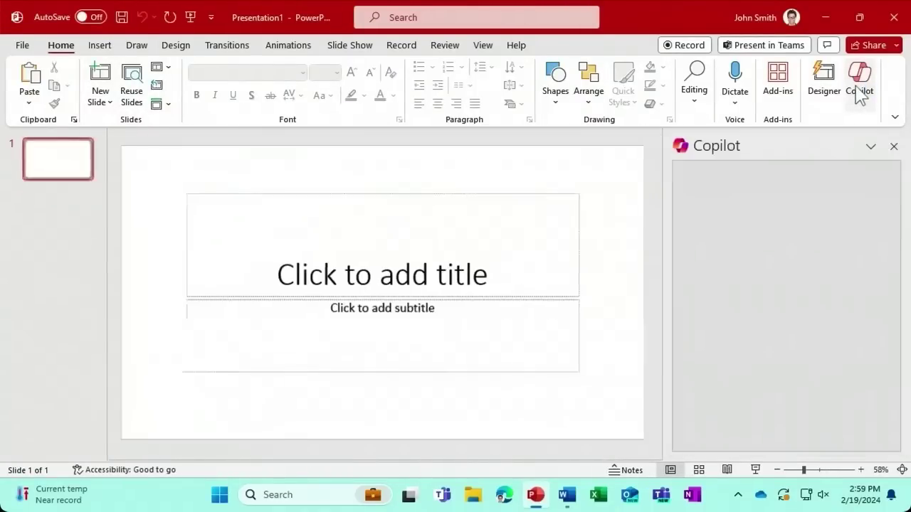
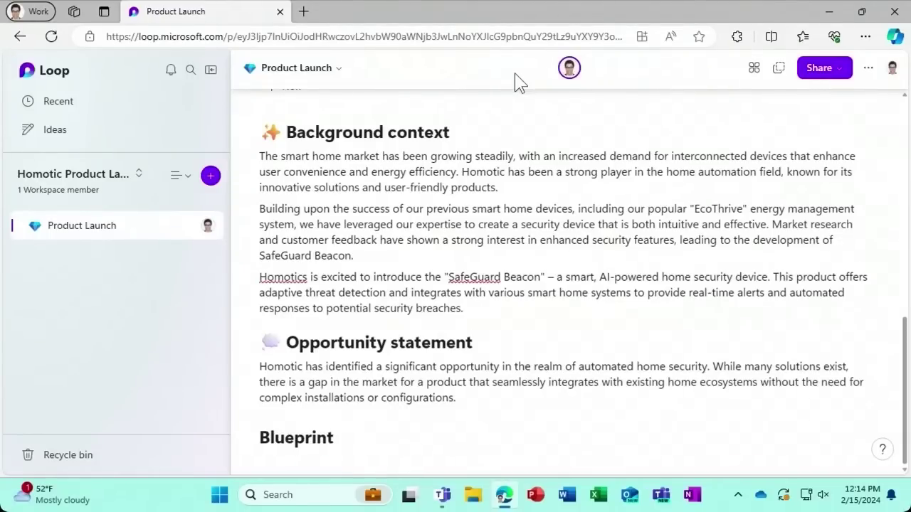
- In Loop's Product Launch page, draft content under the Blueprint heading with the Copilot prompt "Blueprint steps for a product launch"
{"action": "left_click", "coordinate": [267, 462]}
{"action": "type", "text": "/"}
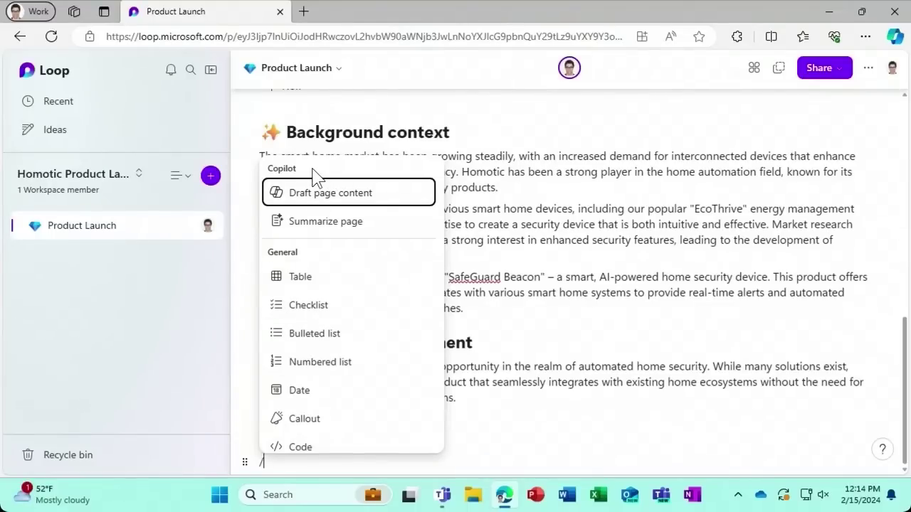
{"action": "left_click", "coordinate": [418, 195]}
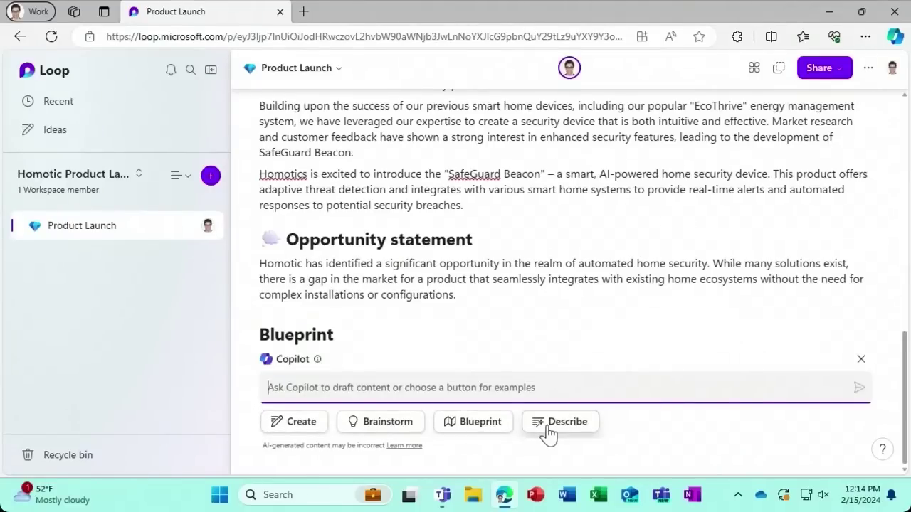
{"action": "left_click", "coordinate": [498, 428]}
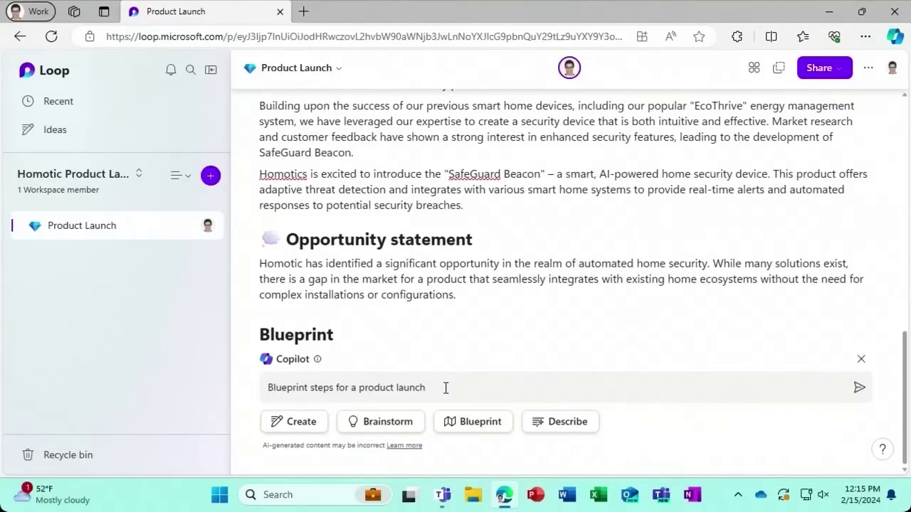
{"action": "left_click", "coordinate": [859, 389]}
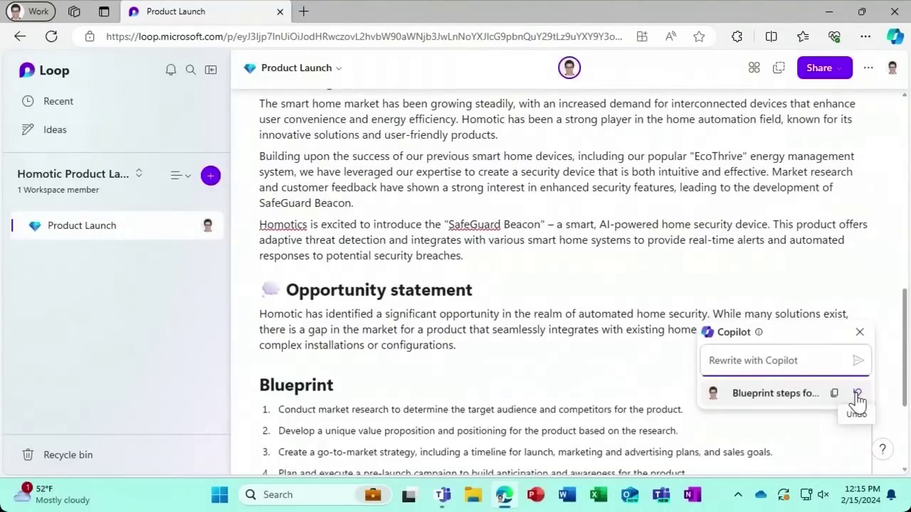
- Refine the generated Blueprint list with the Copilot prompt "Rewrite with keywords in bold" and close Copilot
{"action": "left_click_drag", "start_coordinate": [905, 363], "coordinate": [904, 422]}
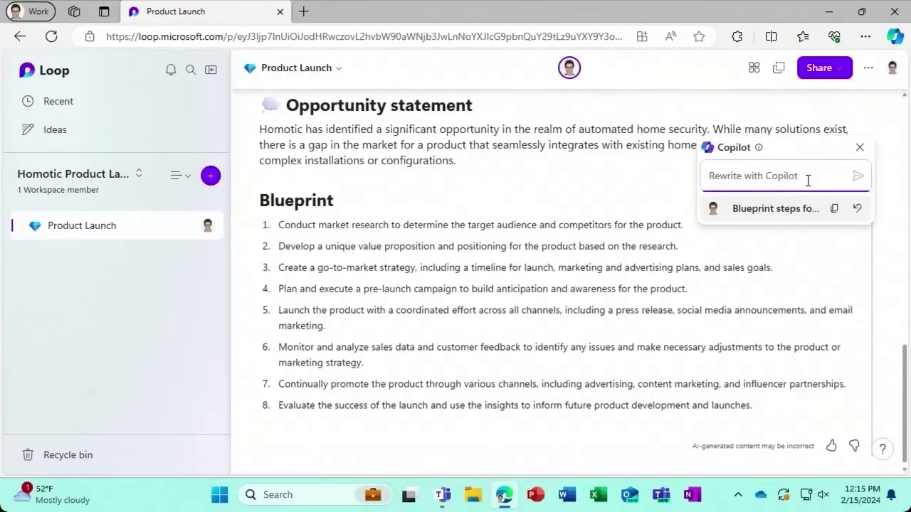
{"action": "type", "text": "Rewrite with"}
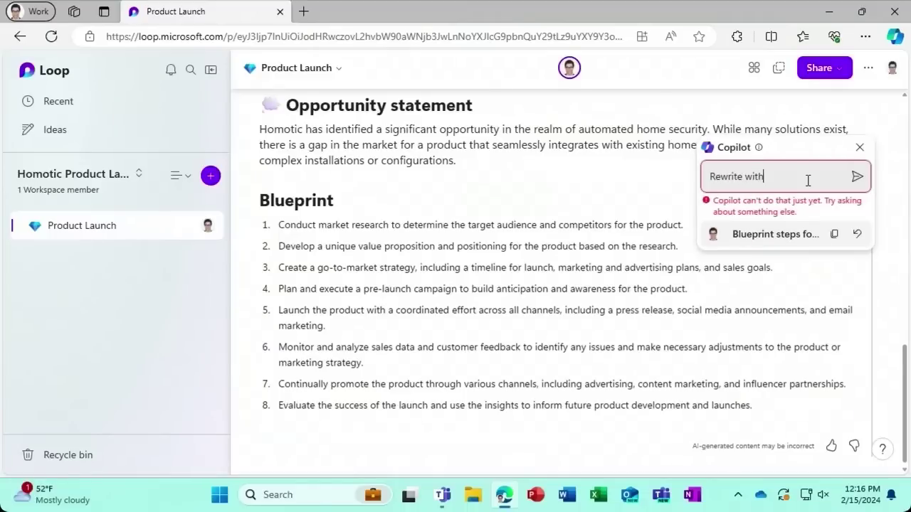
{"action": "type", "text": " keywords in bold"}
{"action": "key", "text": "Return"}
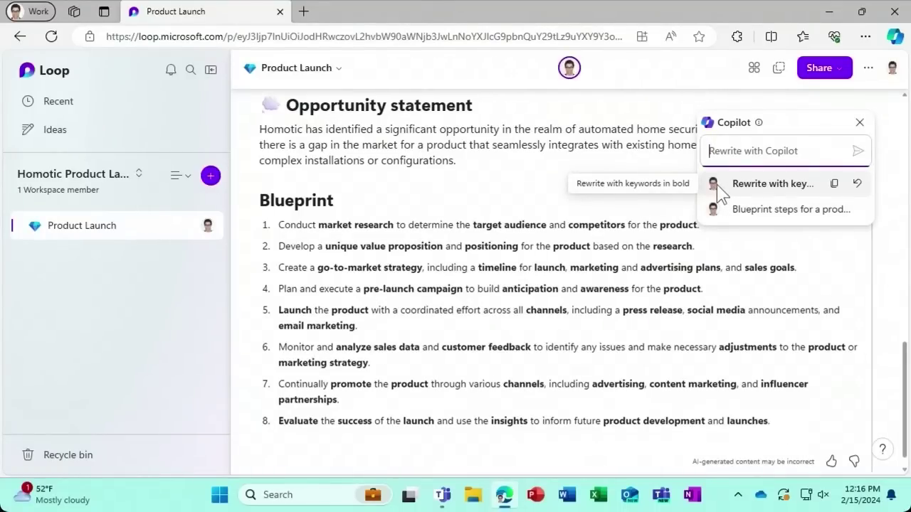
{"action": "left_click", "coordinate": [861, 123]}
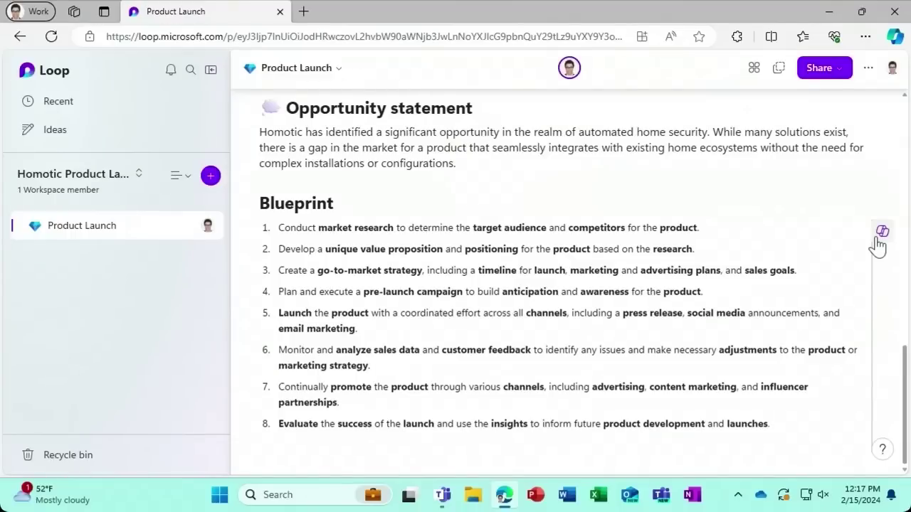
{"action": "left_click_drag", "start_coordinate": [905, 366], "coordinate": [907, 297]}
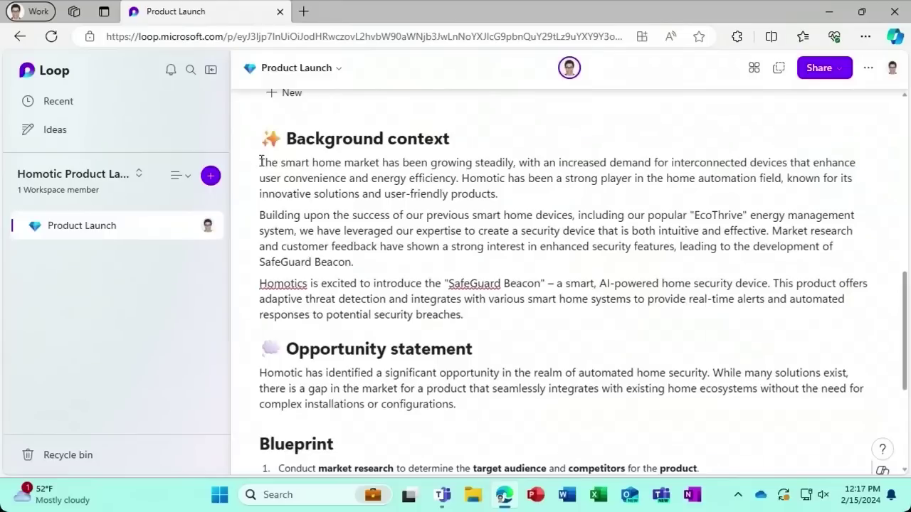
- Rewrite all three Background context paragraphs with Copilot, using the prompt "Rewrite with a more playful"
{"action": "left_click_drag", "start_coordinate": [260, 163], "coordinate": [492, 319]}
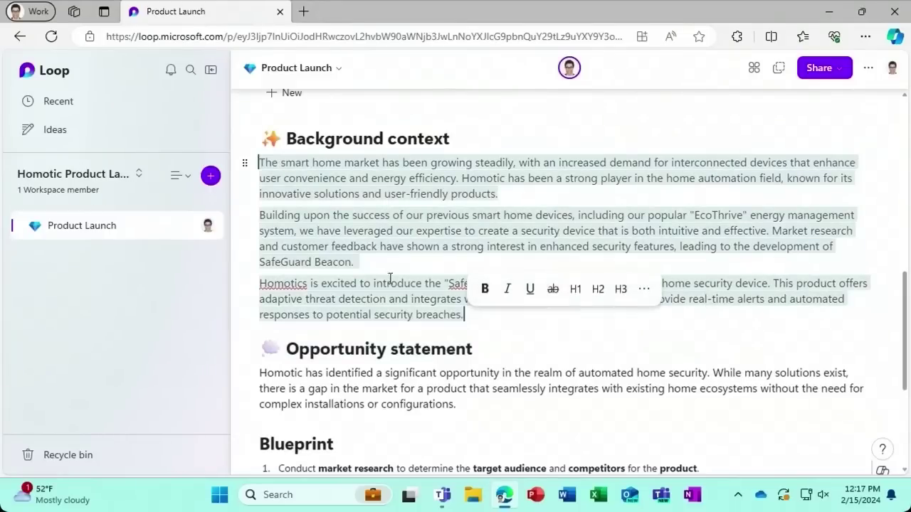
{"action": "left_click", "coordinate": [245, 169]}
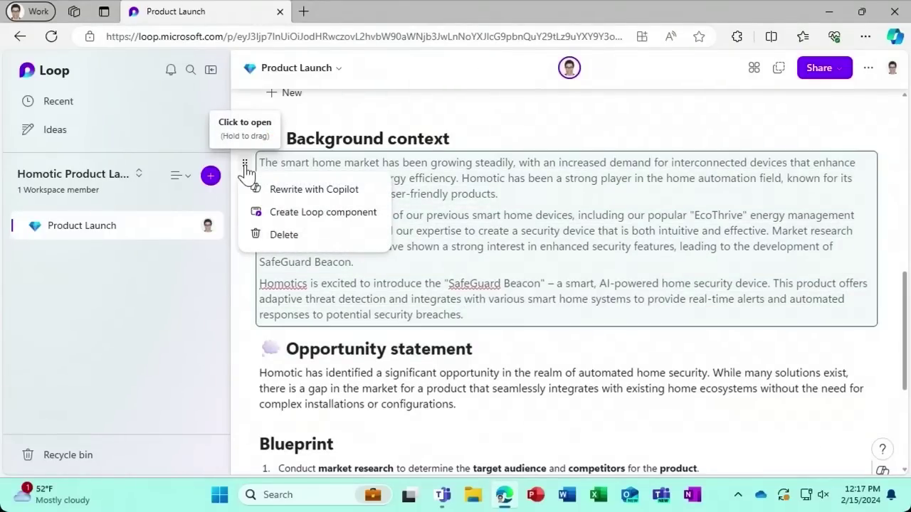
{"action": "left_click", "coordinate": [366, 193]}
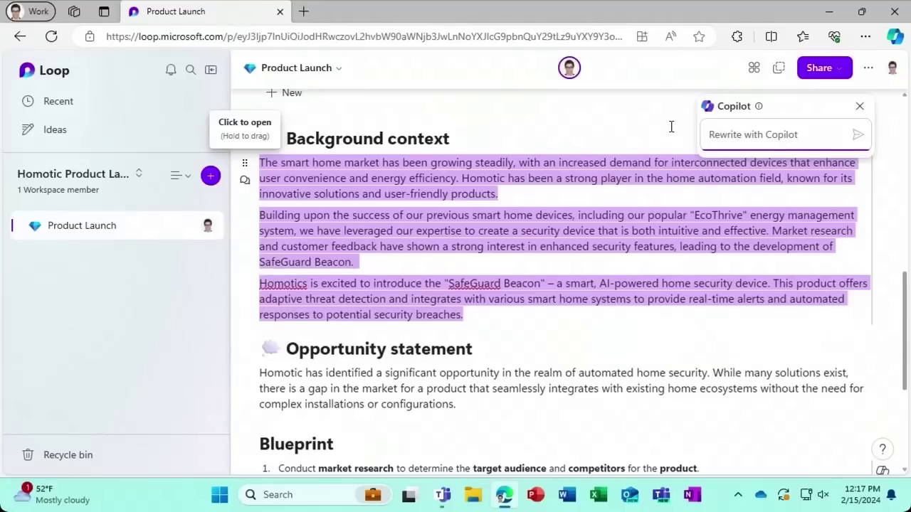
{"action": "type", "text": "Rewrite"}
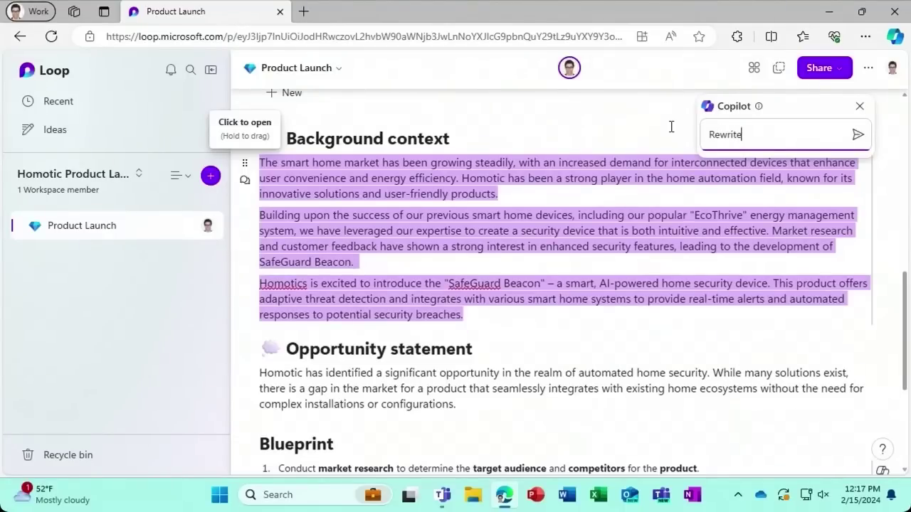
{"action": "type", "text": " with a more playful"}
{"action": "key", "text": "Return"}
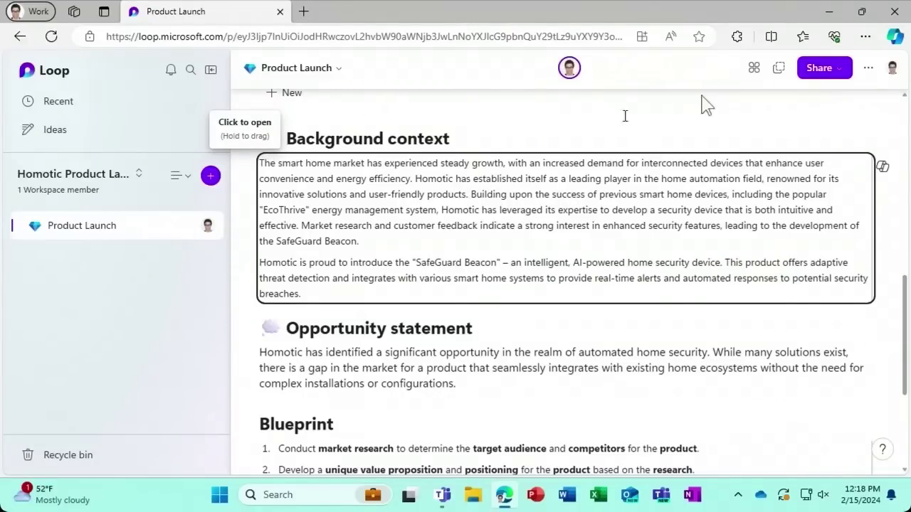
- Create a new Recap for the Product Launch page and have AI summarize the changes in it
{"action": "left_click", "coordinate": [867, 74]}
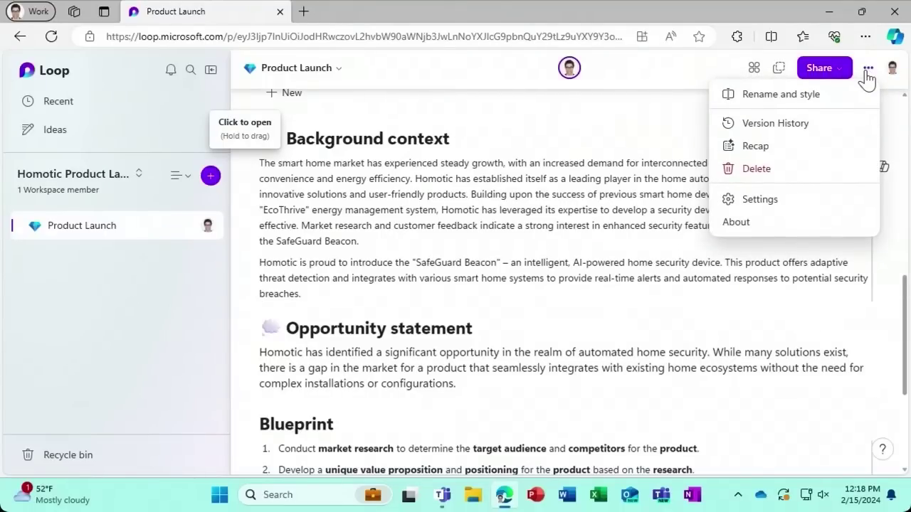
{"action": "left_click", "coordinate": [847, 150]}
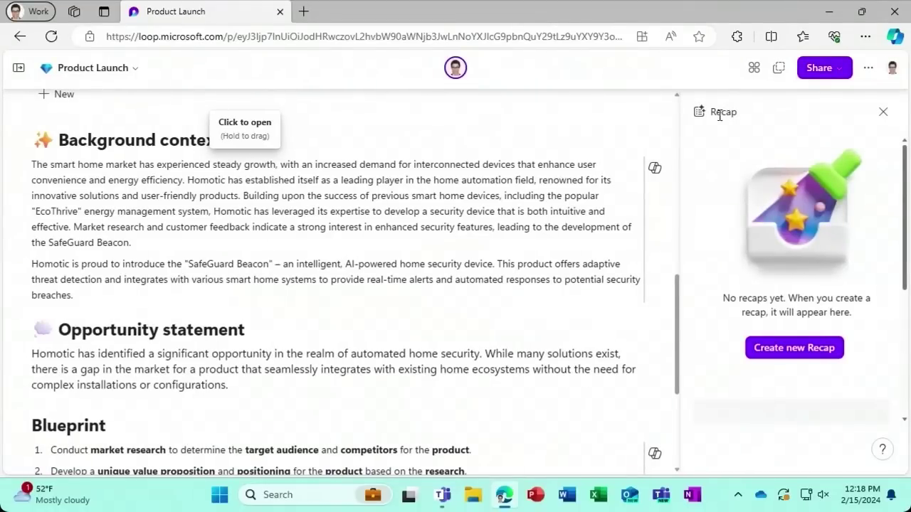
{"action": "left_click", "coordinate": [752, 356]}
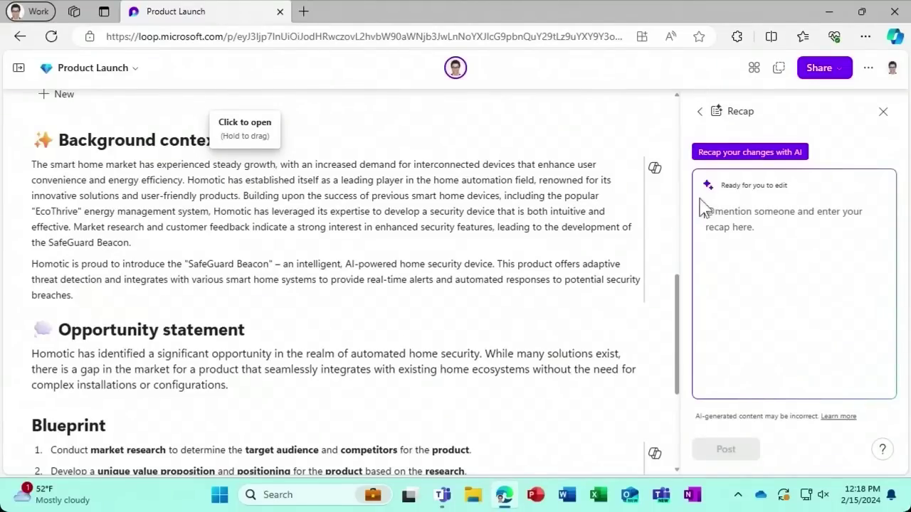
{"action": "left_click", "coordinate": [699, 158]}
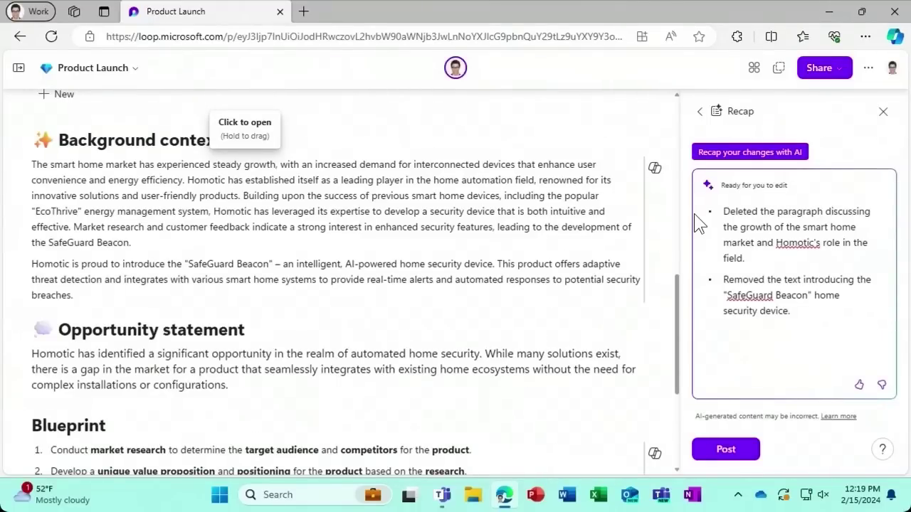
- Mention the second suggested colleague below the recap's bullet points, post the recap and close Recap
{"action": "type", "text": "@"}
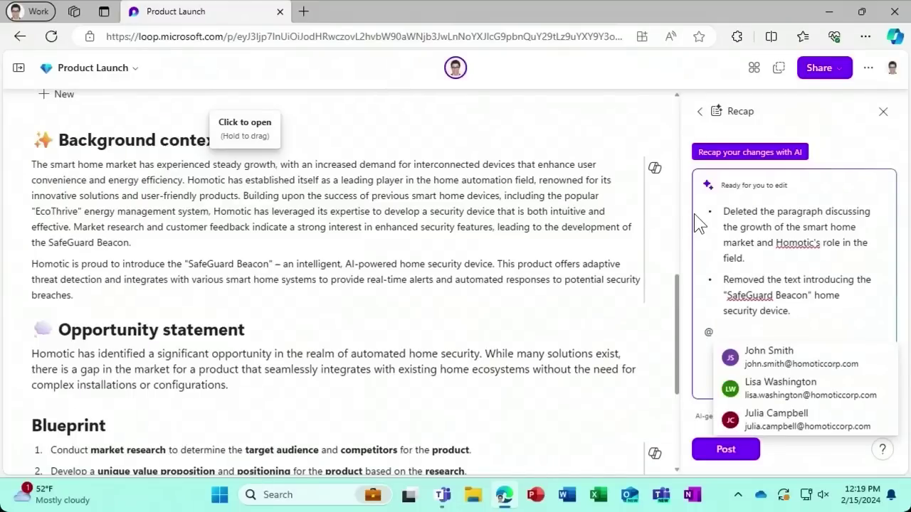
{"action": "left_click", "coordinate": [775, 396]}
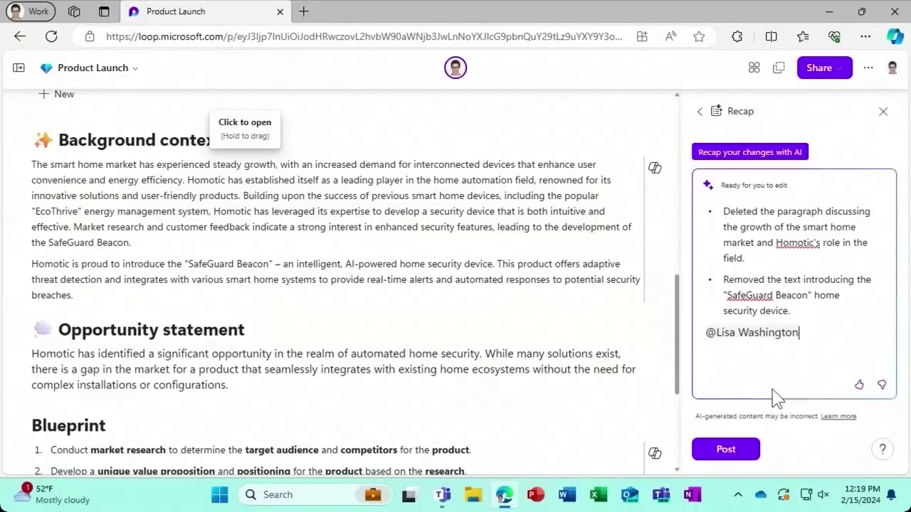
{"action": "left_click", "coordinate": [750, 451]}
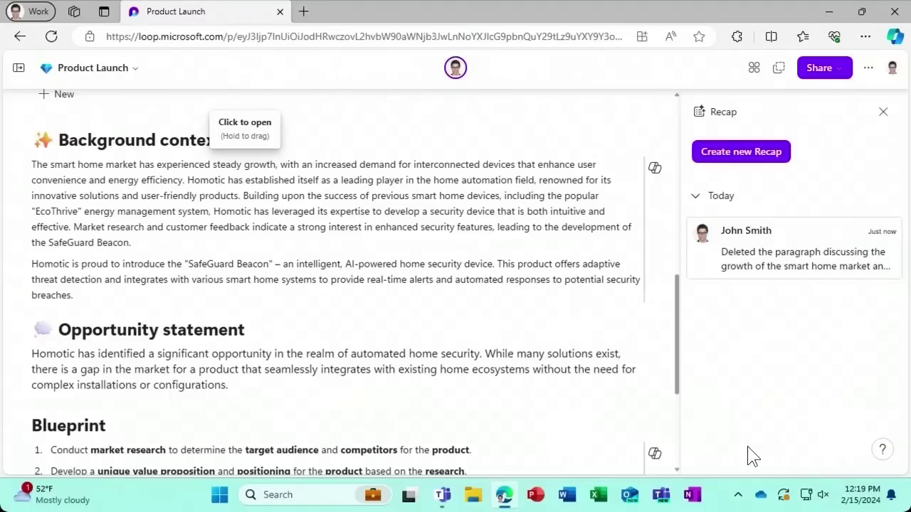
{"action": "left_click", "coordinate": [882, 113]}
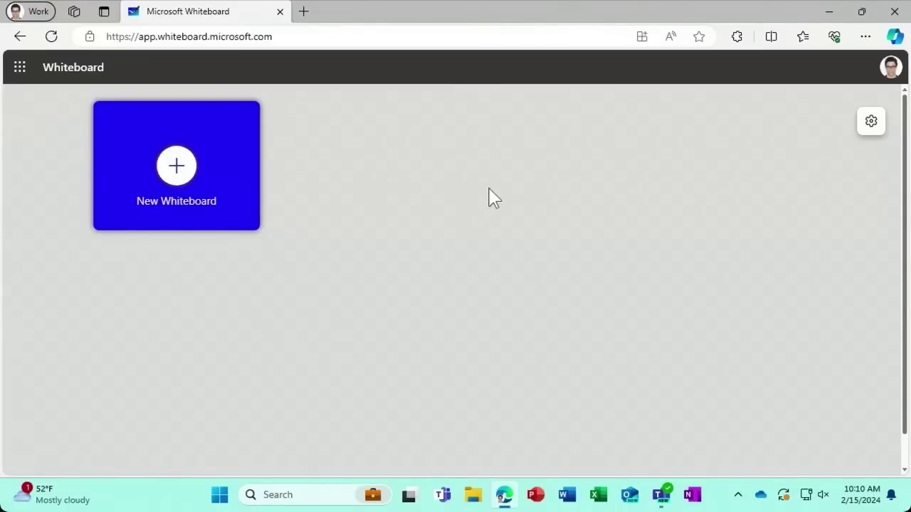
- In Microsoft Whiteboard, create a new whiteboard and rename it "Slogans"
{"action": "left_click", "coordinate": [239, 191]}
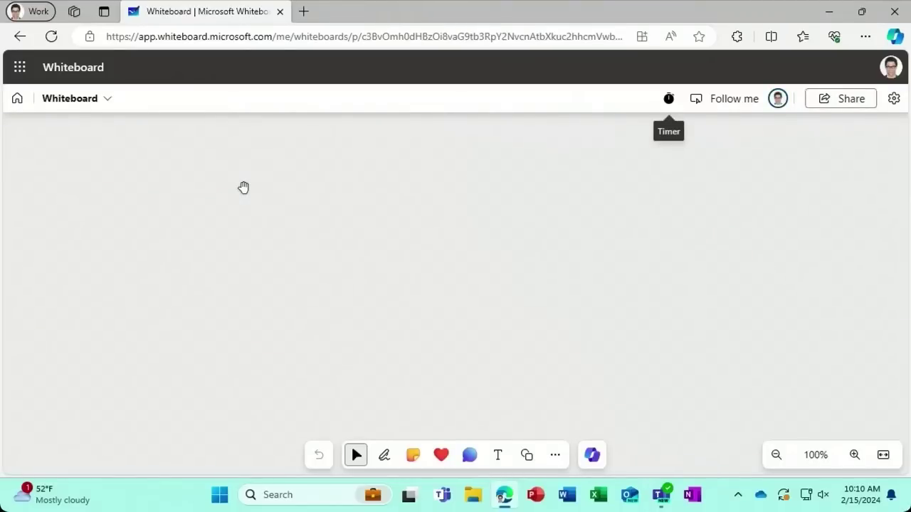
{"action": "left_click", "coordinate": [88, 112]}
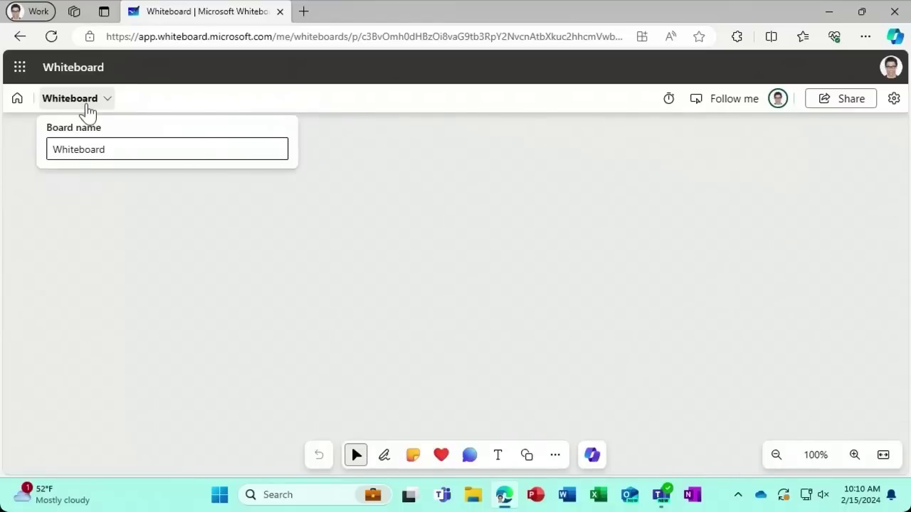
{"action": "left_click", "coordinate": [126, 149]}
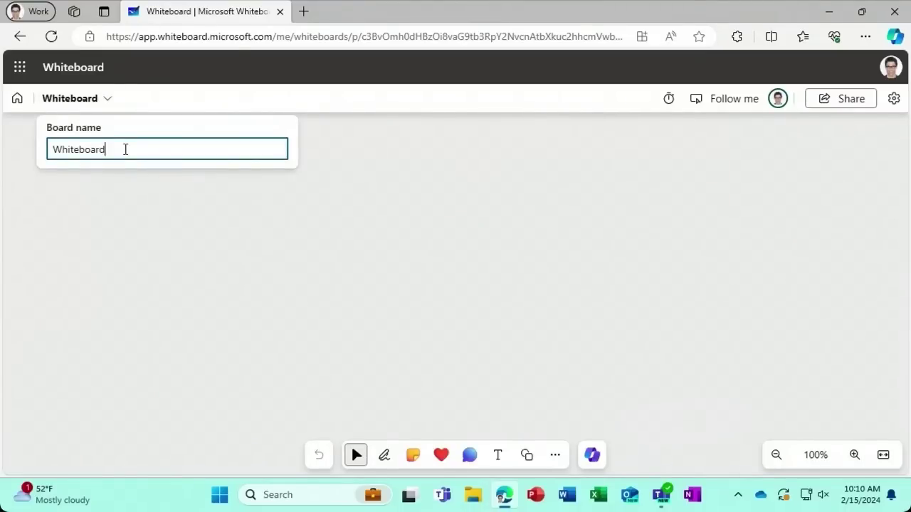
{"action": "left_click_drag", "start_coordinate": [125, 149], "coordinate": [21, 147]}
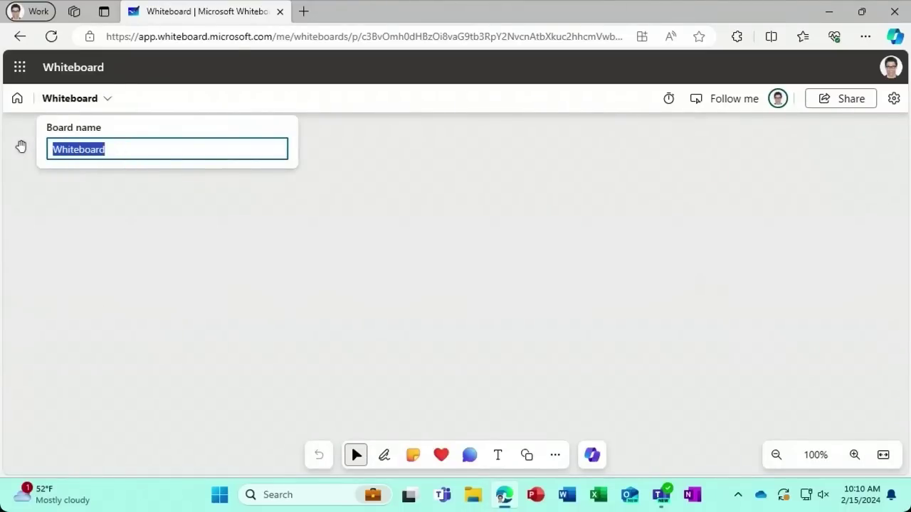
{"action": "type", "text": "Slogans"}
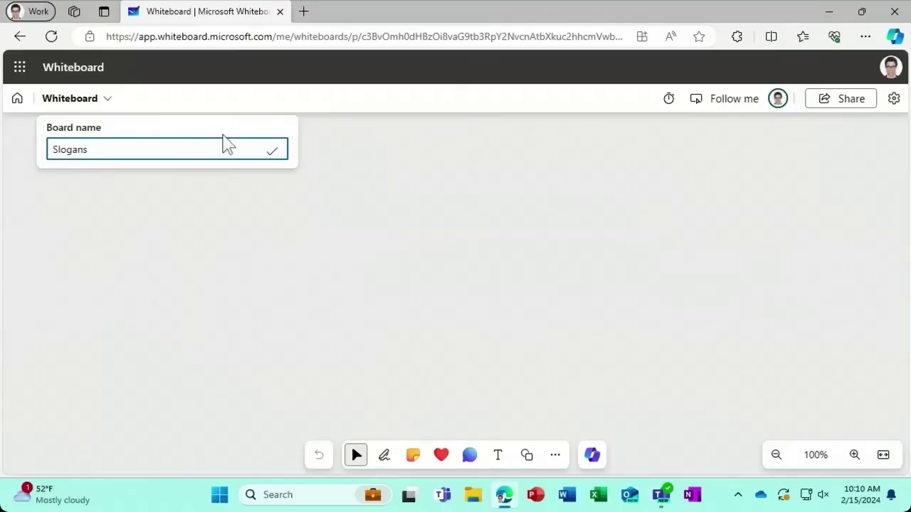
{"action": "left_click", "coordinate": [272, 153]}
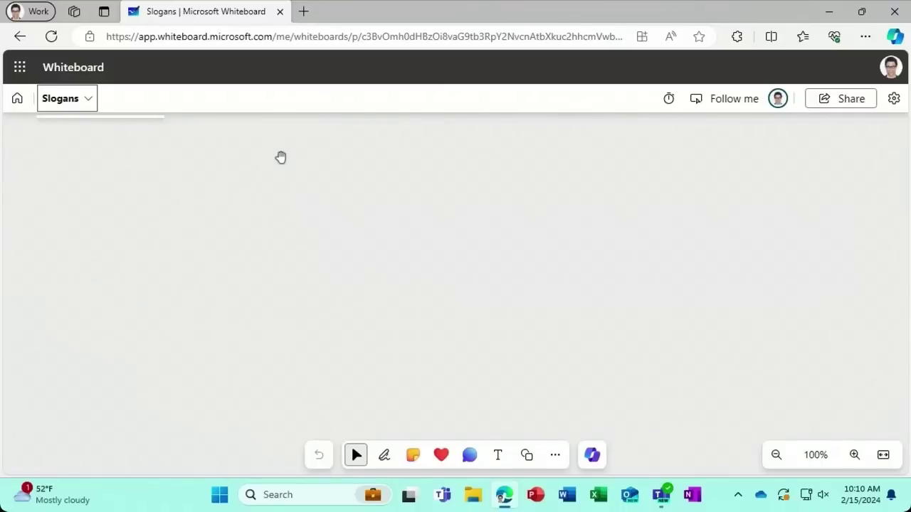
- Generate Copilot idea suggestions with the prompt "Suggest slogans for SmartHome, a housing automation technology brand"
{"action": "left_click", "coordinate": [589, 456]}
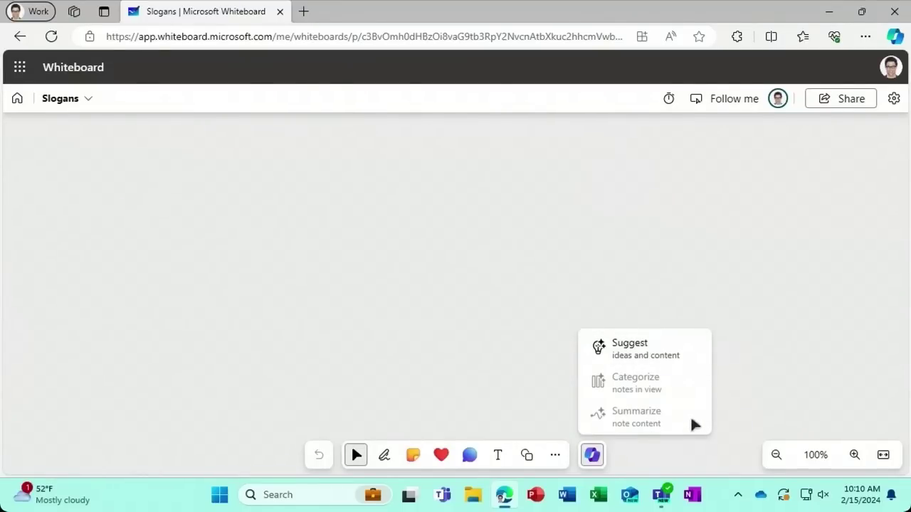
{"action": "left_click", "coordinate": [696, 363]}
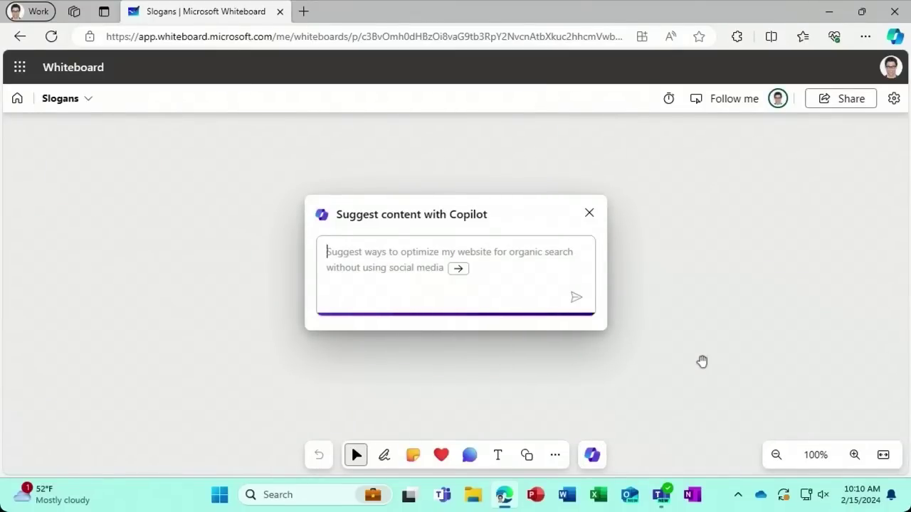
{"action": "type", "text": "Suggest "}
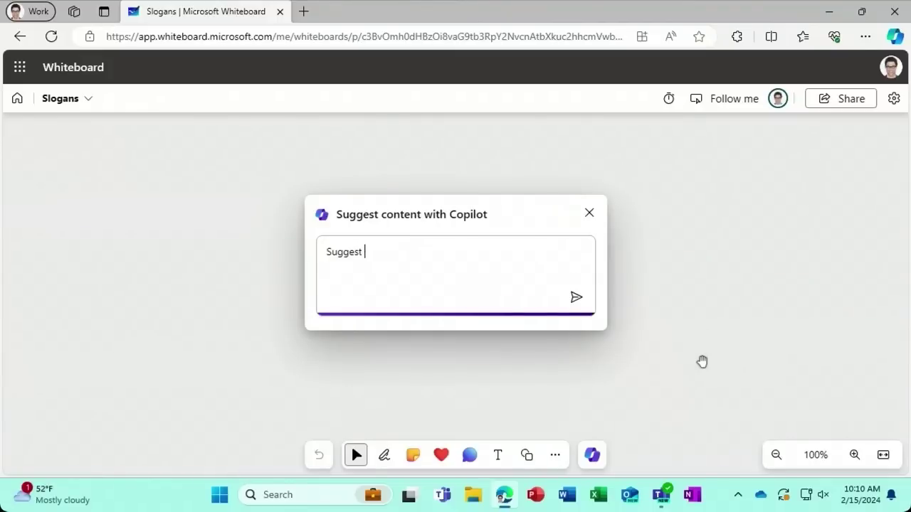
{"action": "type", "text": "slogans for Sma"}
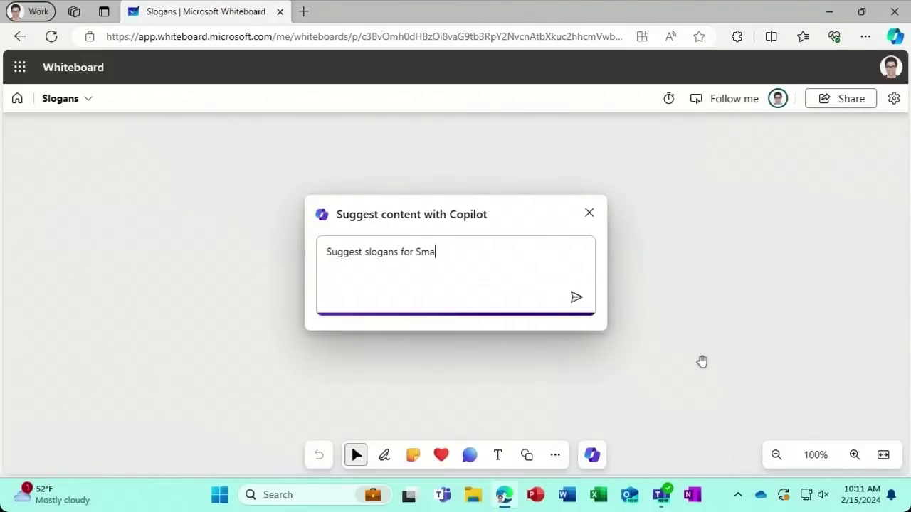
{"action": "type", "text": "rtHome, a h"}
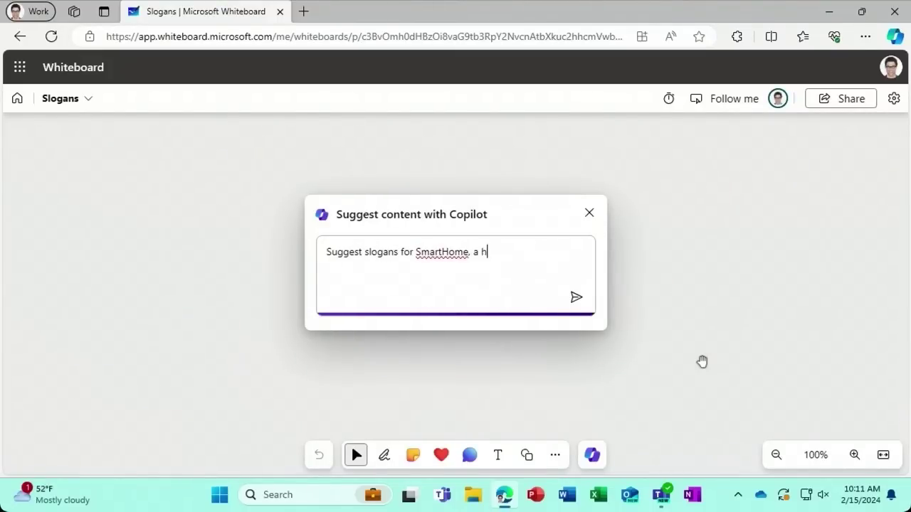
{"action": "type", "text": "ousing automat"}
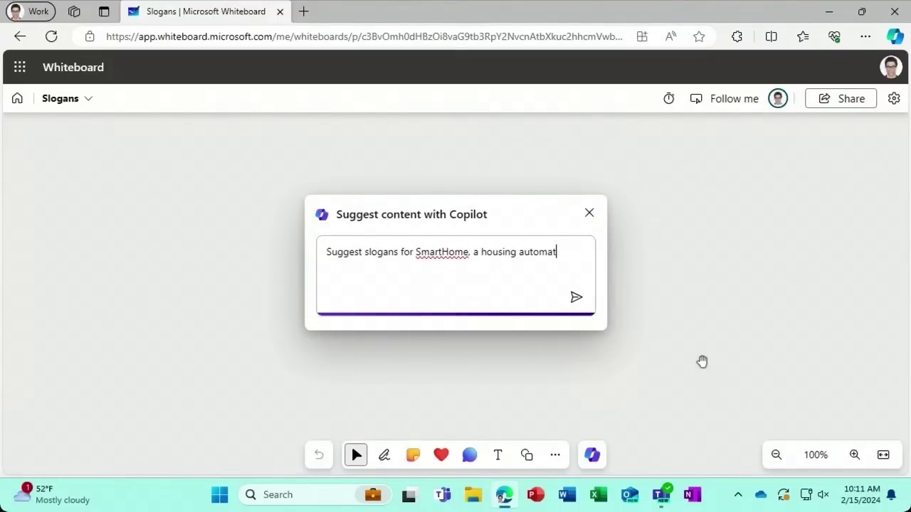
{"action": "type", "text": "ion technology brand"}
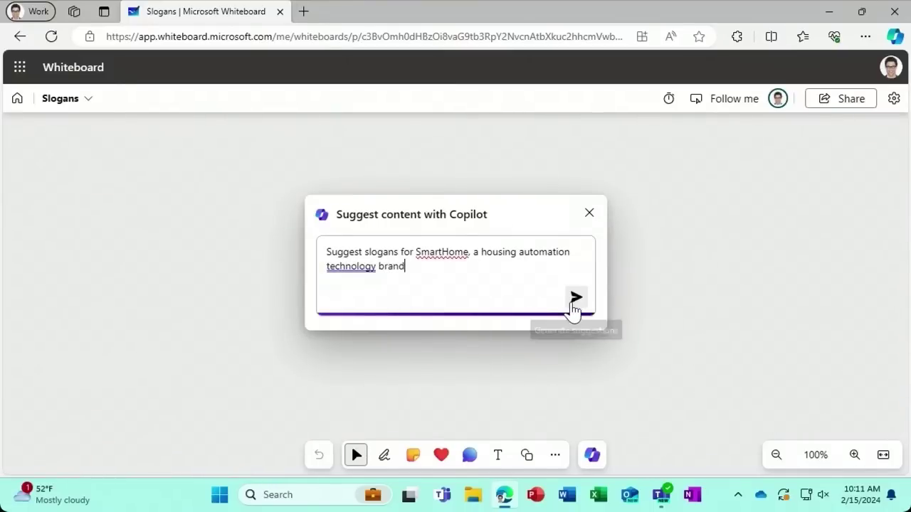
{"action": "left_click", "coordinate": [574, 301]}
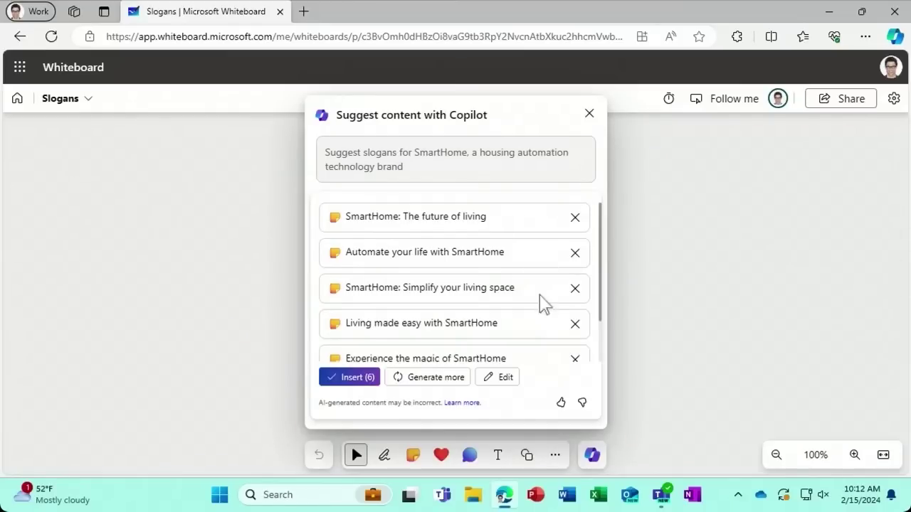
- Edit the Copilot prompt to describe SmartHome as "a green housing automation technology brand" and regenerate the slogans
{"action": "left_click", "coordinate": [506, 378]}
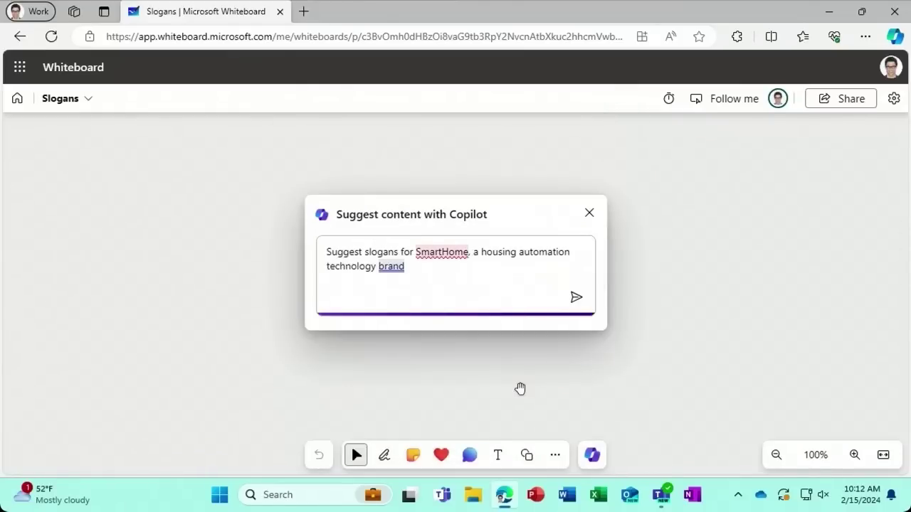
{"action": "left_click", "coordinate": [482, 254]}
{"action": "type", "text": "green"}
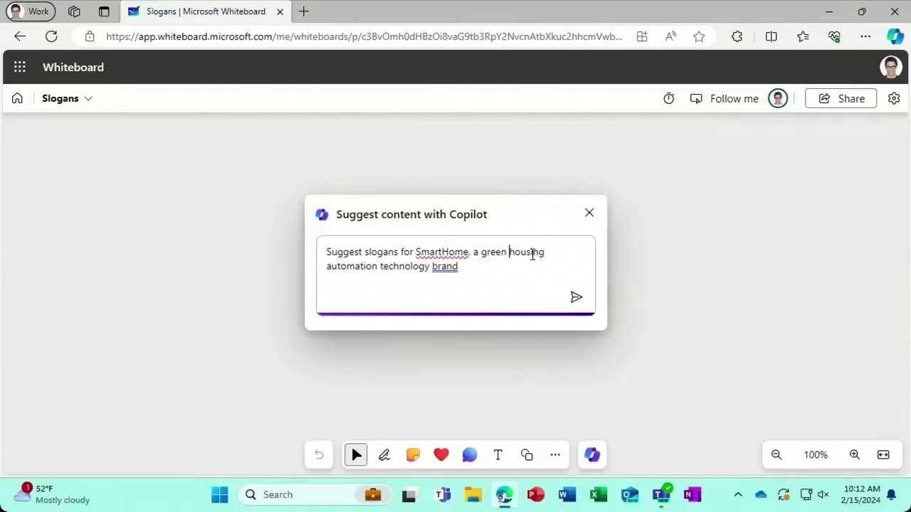
{"action": "left_click", "coordinate": [574, 301]}
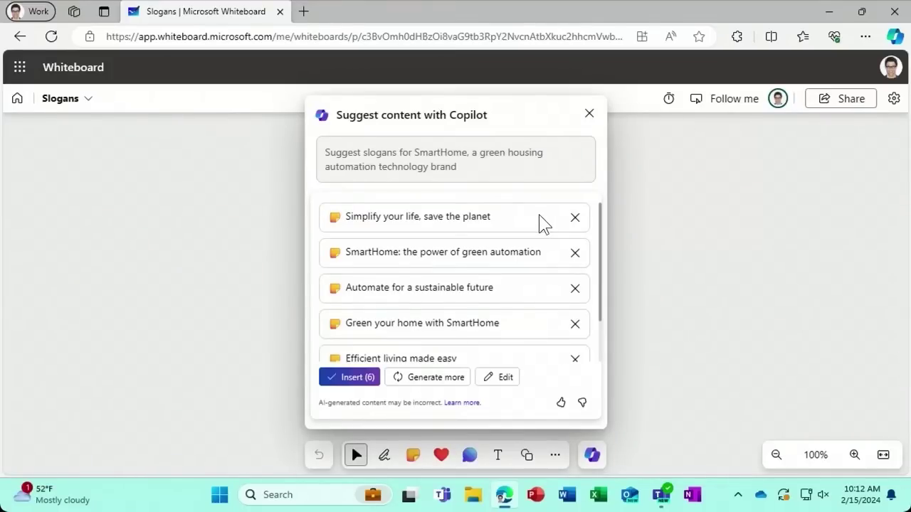
- Discard the suggestion "SmartHome: the power of green automation", generate more slogans and insert them all as notes on the board
{"action": "left_click", "coordinate": [575, 253]}
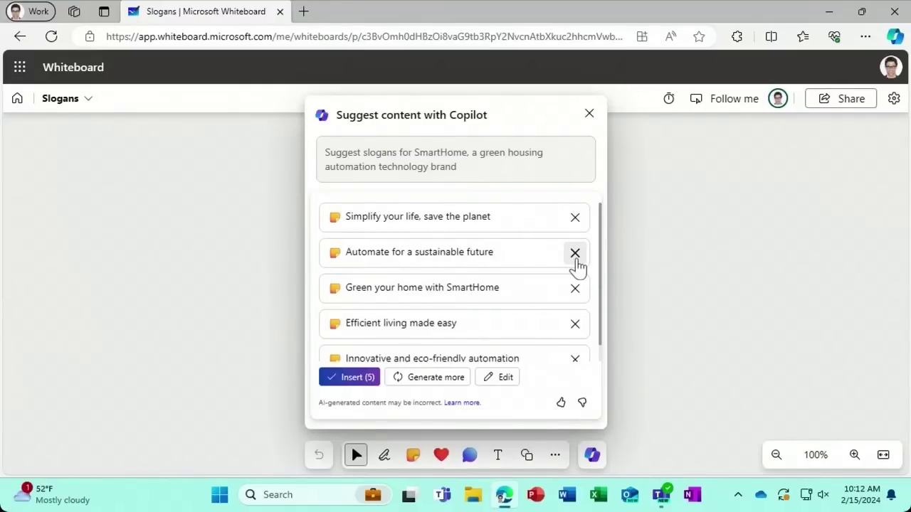
{"action": "left_click", "coordinate": [452, 377]}
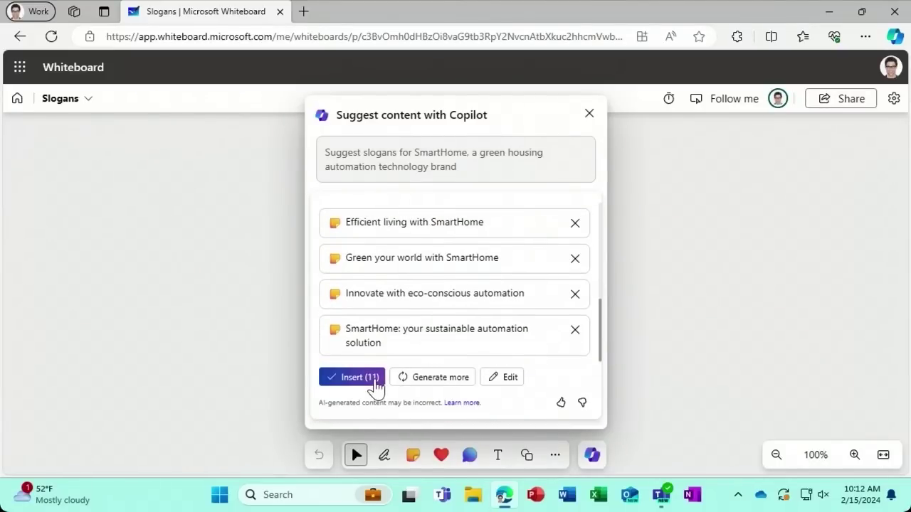
{"action": "left_click", "coordinate": [352, 377]}
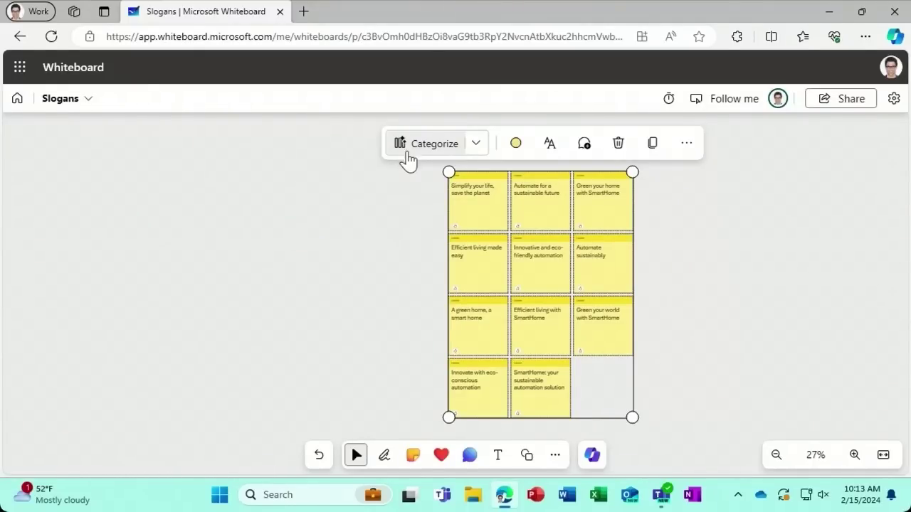
- Generate Copilot suggestions in the same theme as the "A green home, a smart home" note and insert all six ideas
{"action": "left_click", "coordinate": [480, 331]}
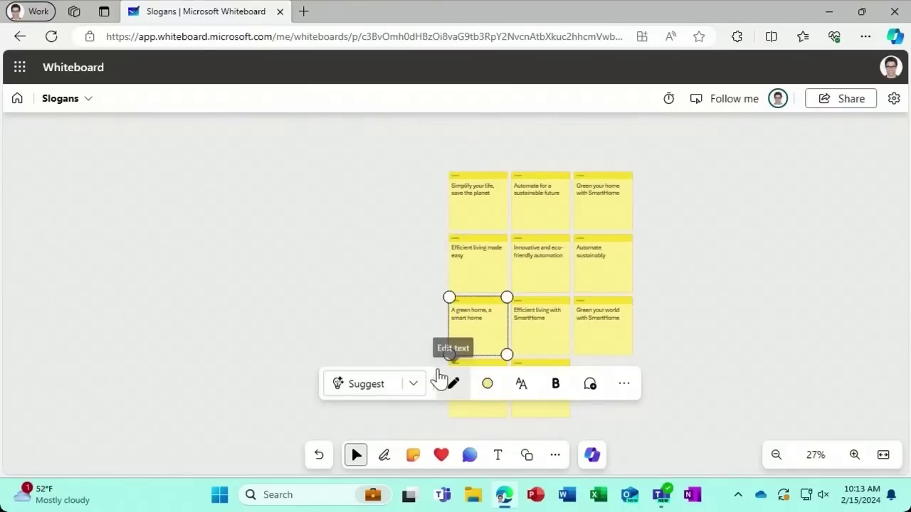
{"action": "left_click", "coordinate": [382, 398]}
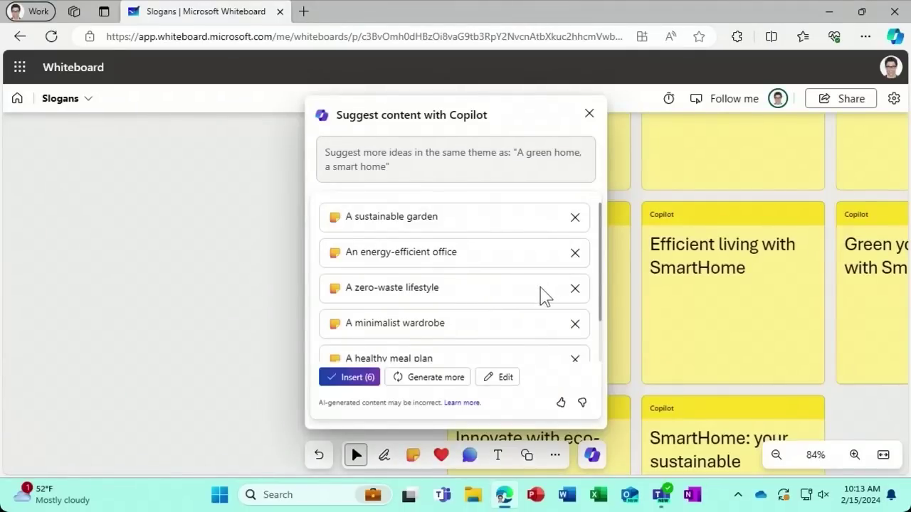
{"action": "left_click", "coordinate": [370, 378]}
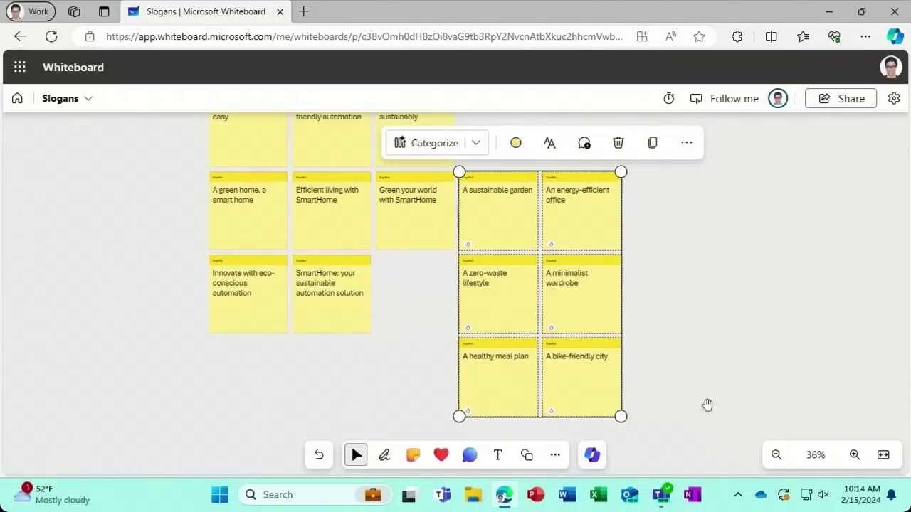
- Have Copilot categorize all the slogan notes on the board and keep the resulting groups
{"action": "left_click", "coordinate": [777, 459]}
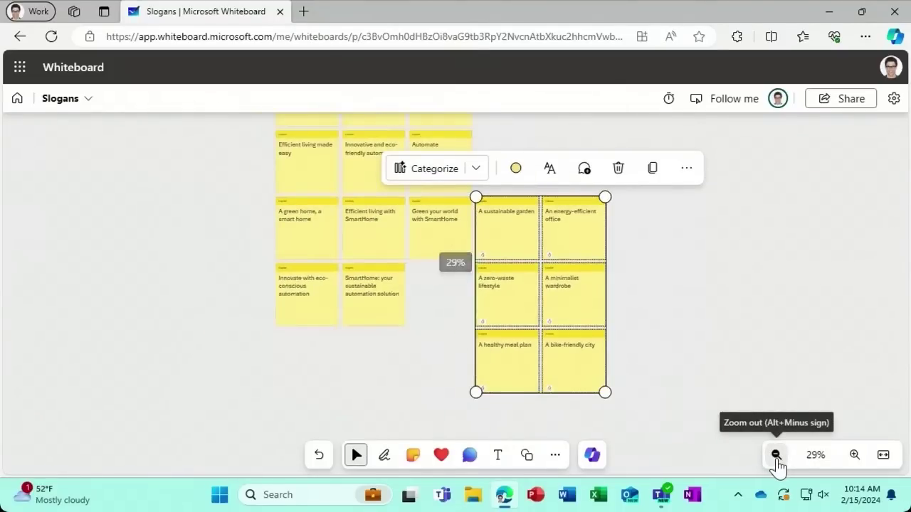
{"action": "left_click", "coordinate": [776, 457]}
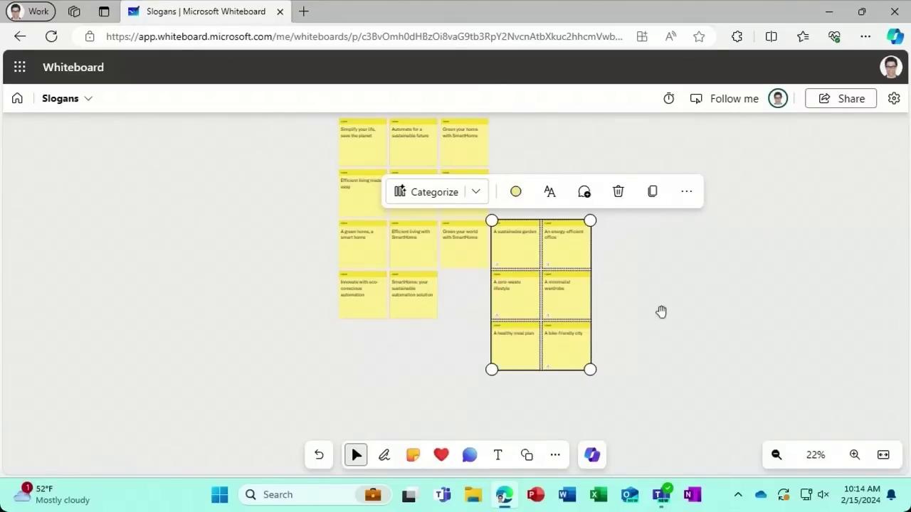
{"action": "left_click", "coordinate": [592, 457]}
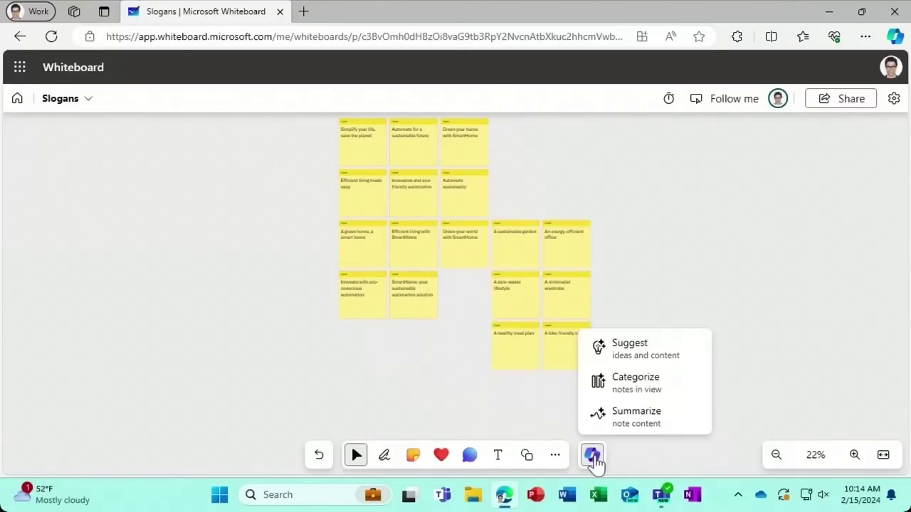
{"action": "left_click", "coordinate": [654, 400]}
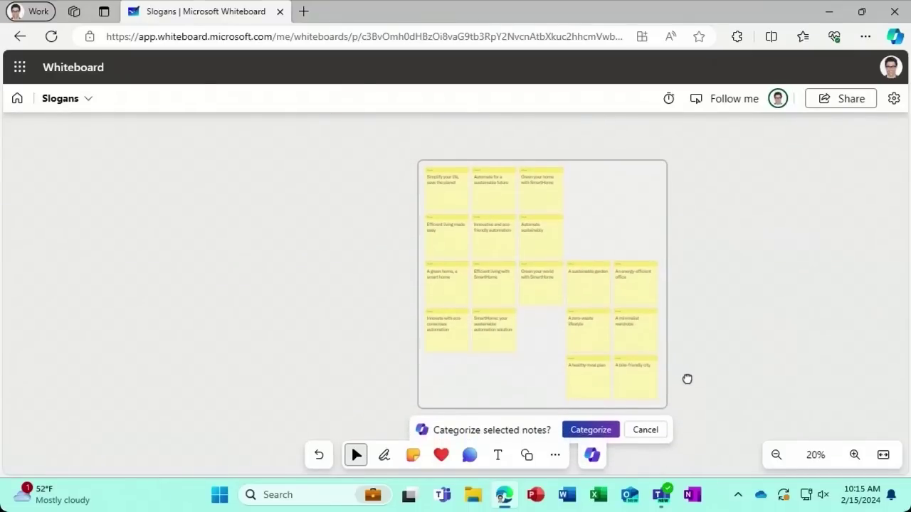
{"action": "left_click_drag", "start_coordinate": [687, 368], "coordinate": [689, 350]}
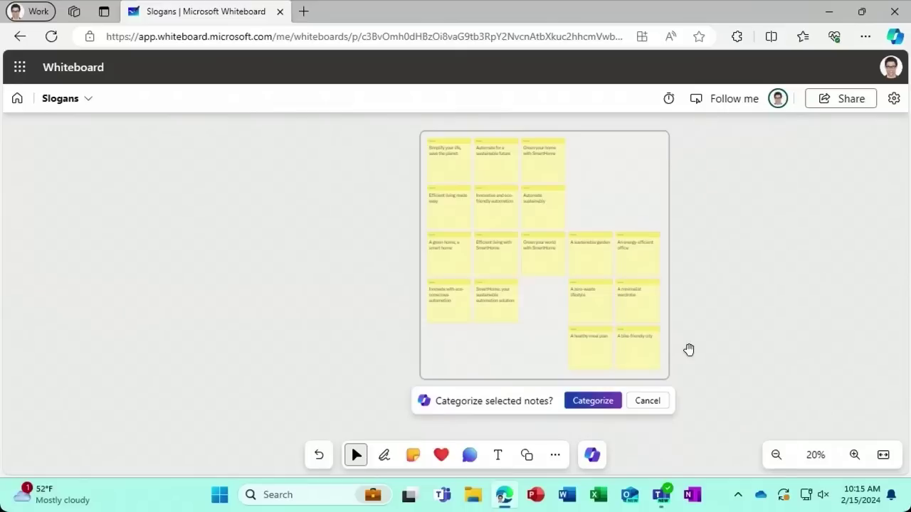
{"action": "left_click", "coordinate": [593, 409]}
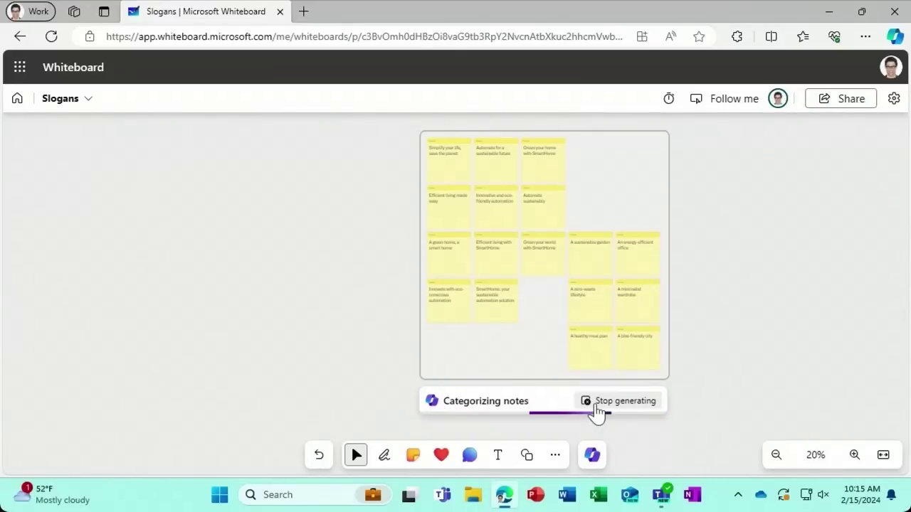
{"action": "left_click", "coordinate": [855, 455]}
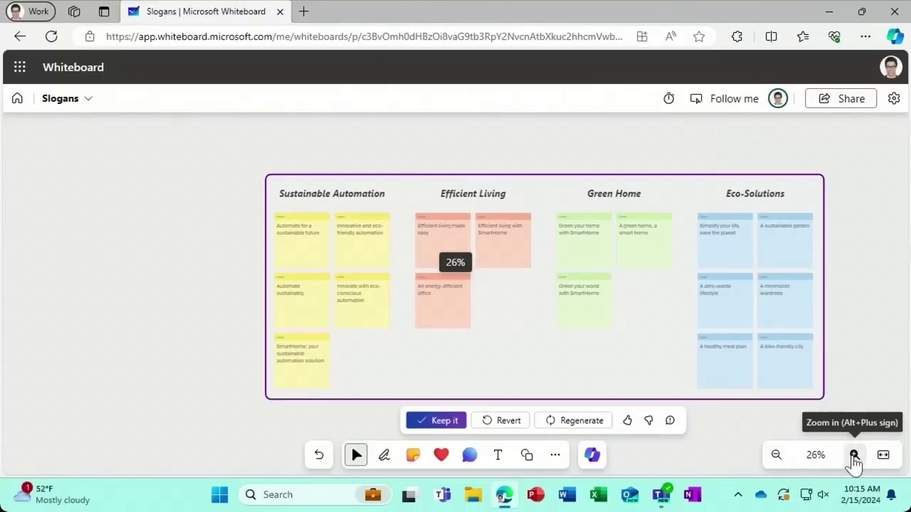
{"action": "left_click", "coordinate": [854, 455]}
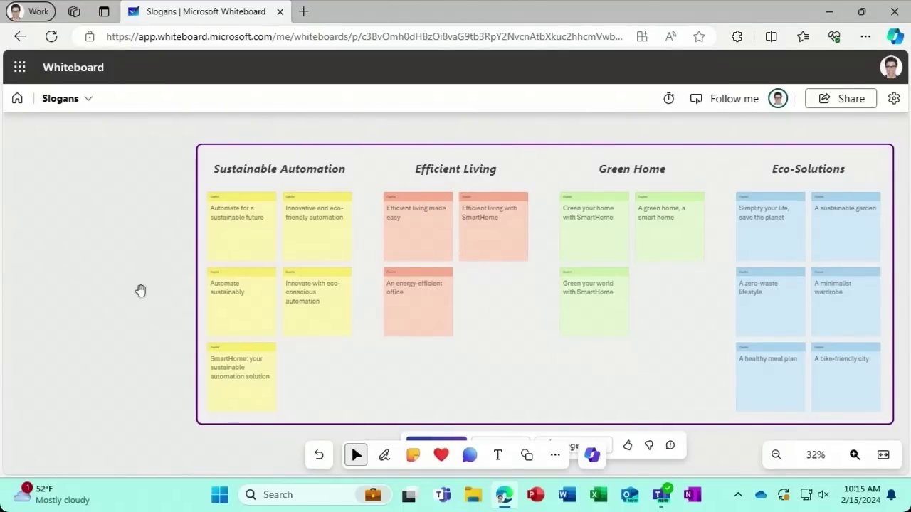
{"action": "left_click_drag", "start_coordinate": [141, 290], "coordinate": [143, 265]}
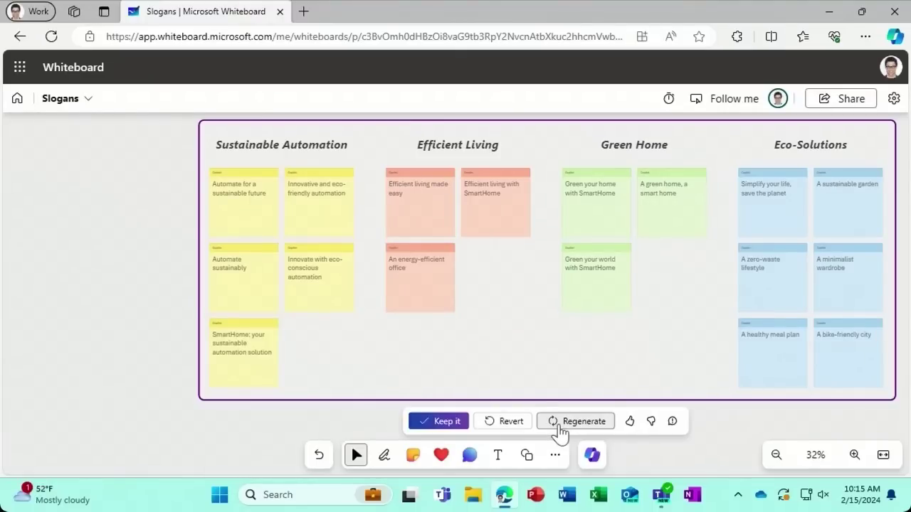
{"action": "left_click", "coordinate": [451, 426]}
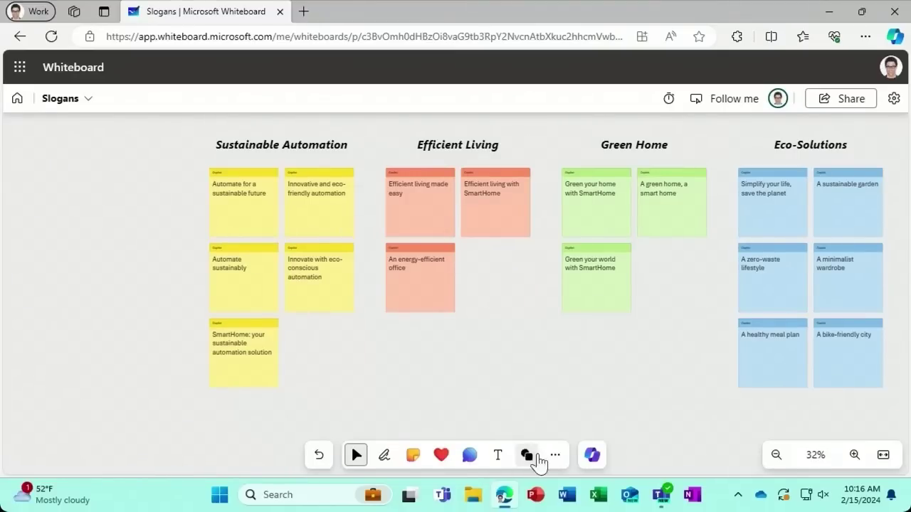
- Generate a Copilot summary of the note content on the whiteboard and keep it on the board
{"action": "left_click", "coordinate": [592, 455]}
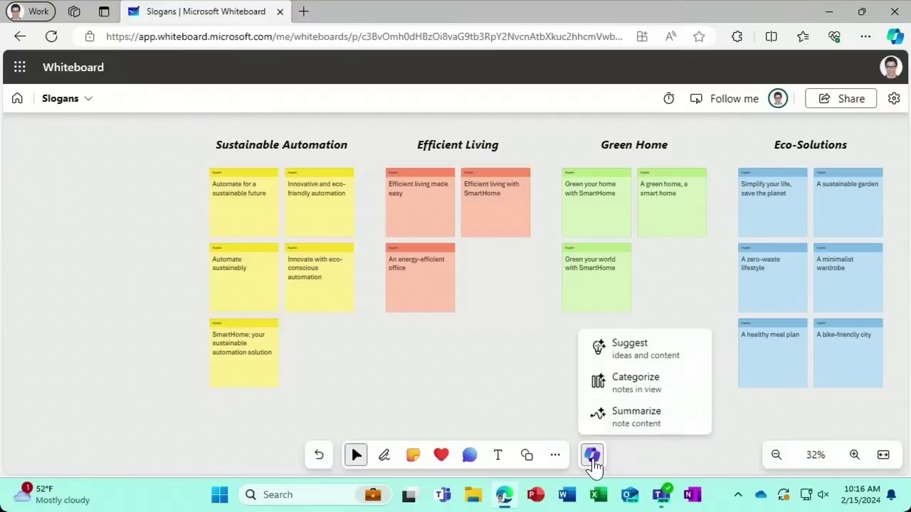
{"action": "left_click", "coordinate": [685, 428]}
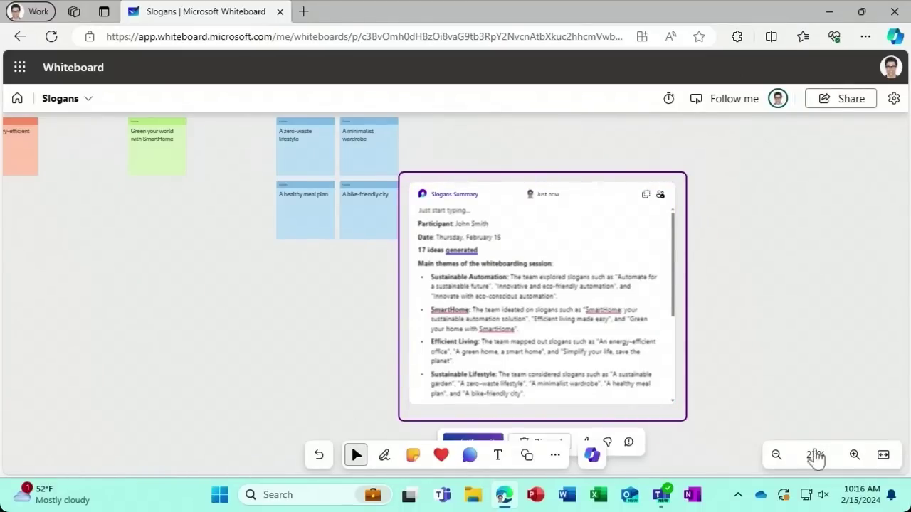
{"action": "left_click", "coordinate": [854, 457]}
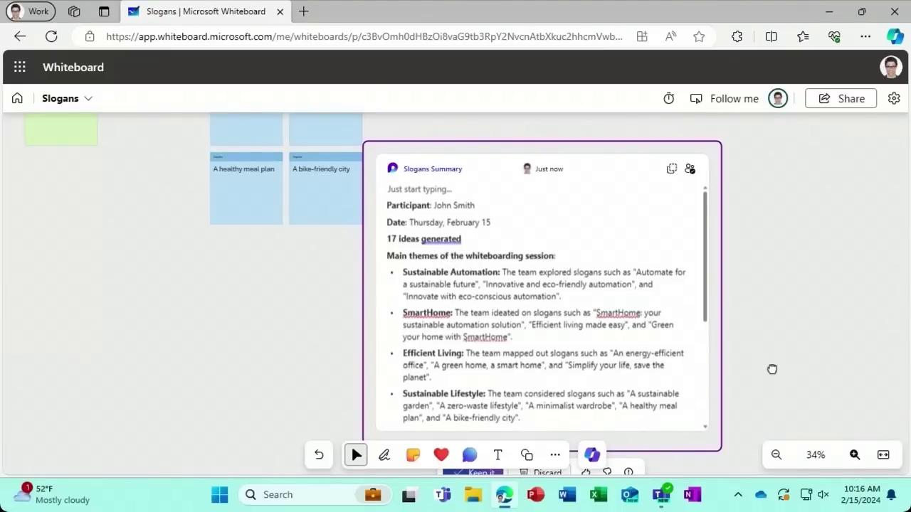
{"action": "left_click_drag", "start_coordinate": [770, 368], "coordinate": [762, 311]}
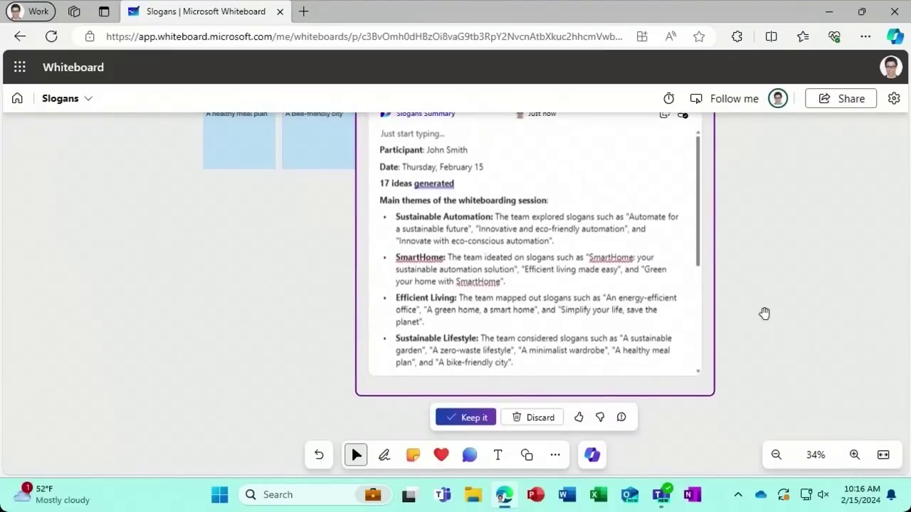
{"action": "left_click", "coordinate": [483, 425]}
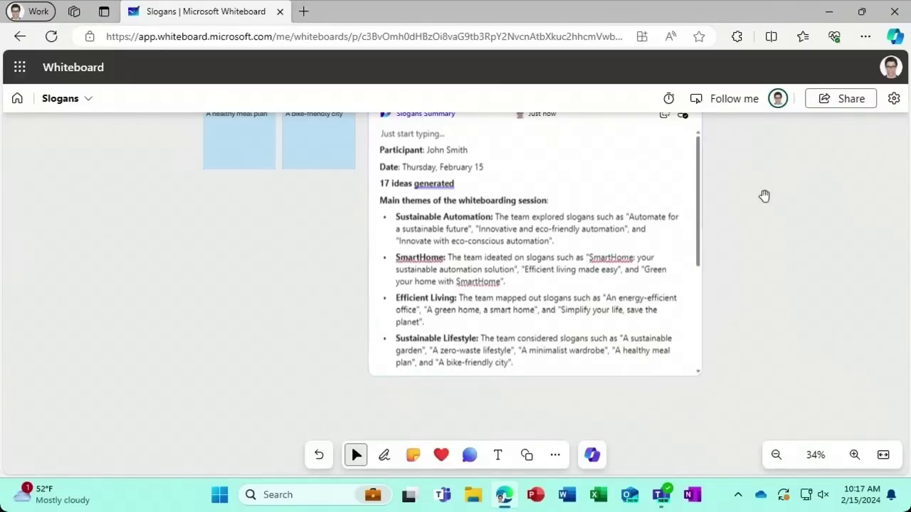
{"action": "left_click_drag", "start_coordinate": [756, 195], "coordinate": [756, 217]}
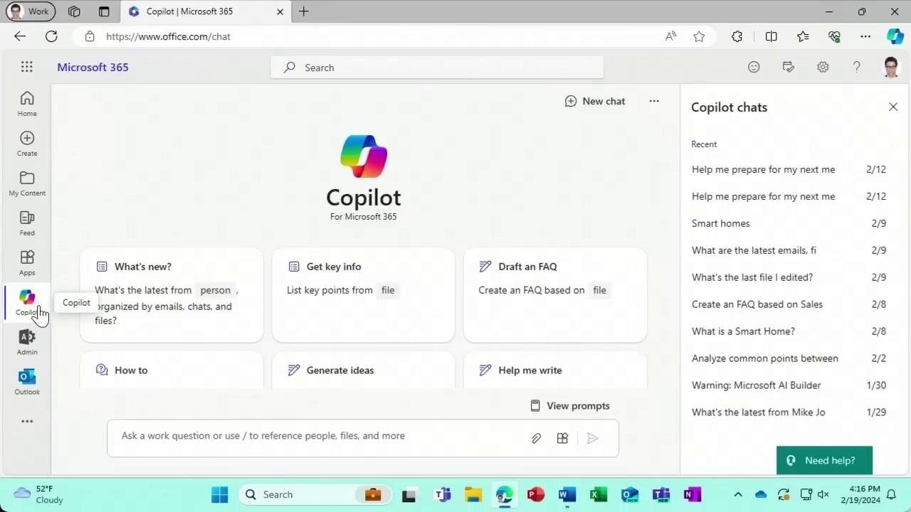
- In Microsoft 365 Copilot chat, enter "Create a detailed project proposal. The proposal is intended to secure a partnership with EcoLiving, a green construction company."
{"action": "left_click", "coordinate": [123, 439]}
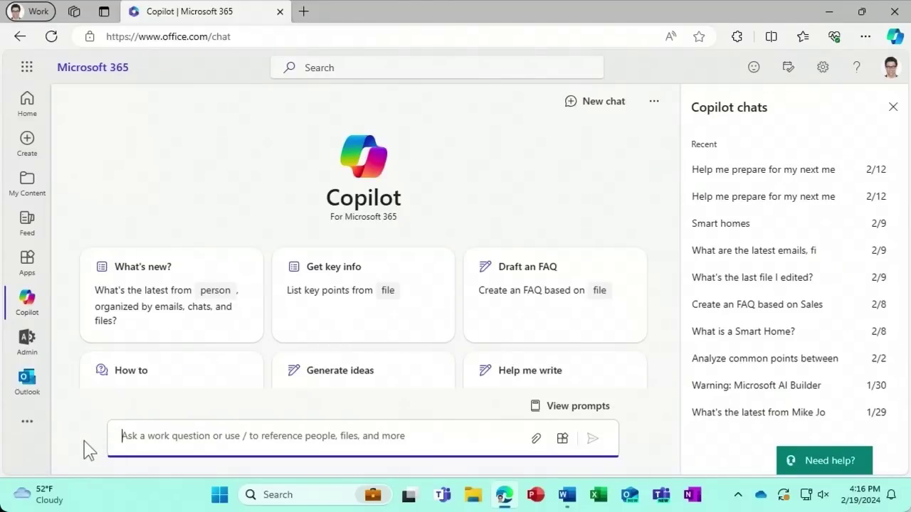
{"action": "type", "text": "C"}
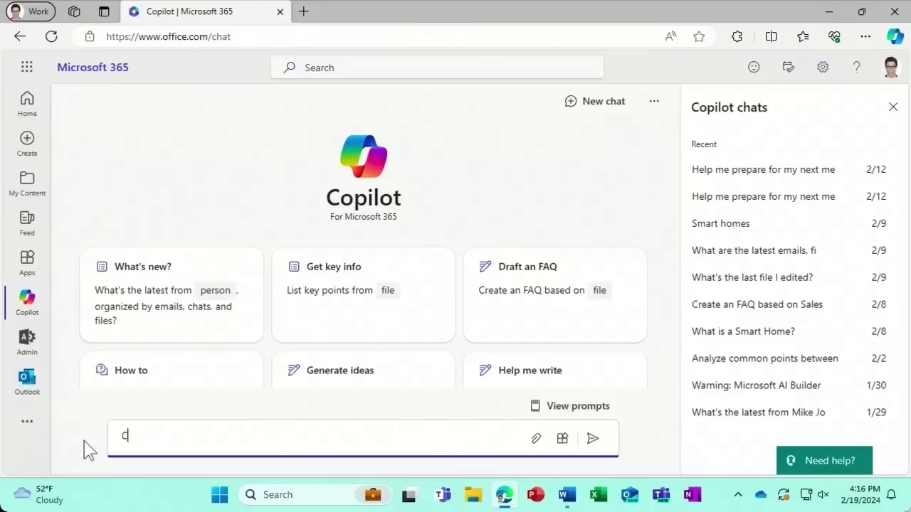
{"action": "type", "text": "reate a detailed "}
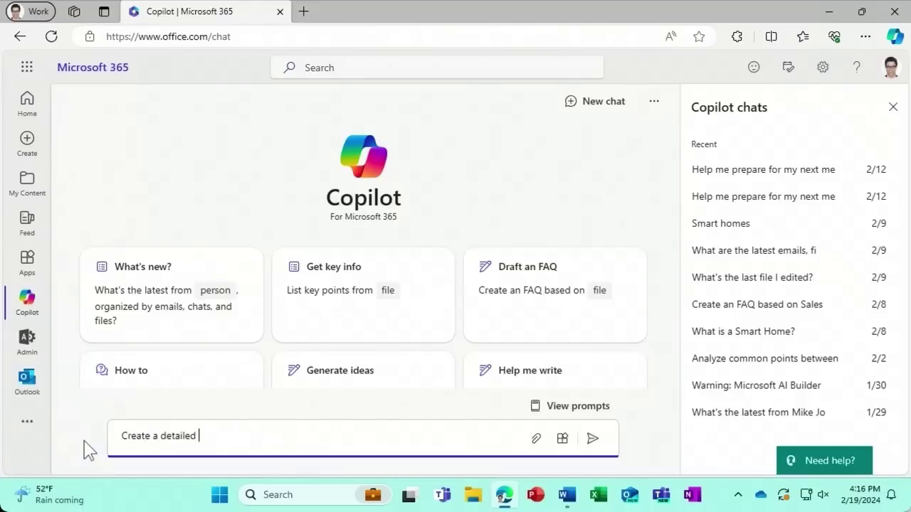
{"action": "type", "text": "project prop"}
{"action": "type", "text": "osal."}
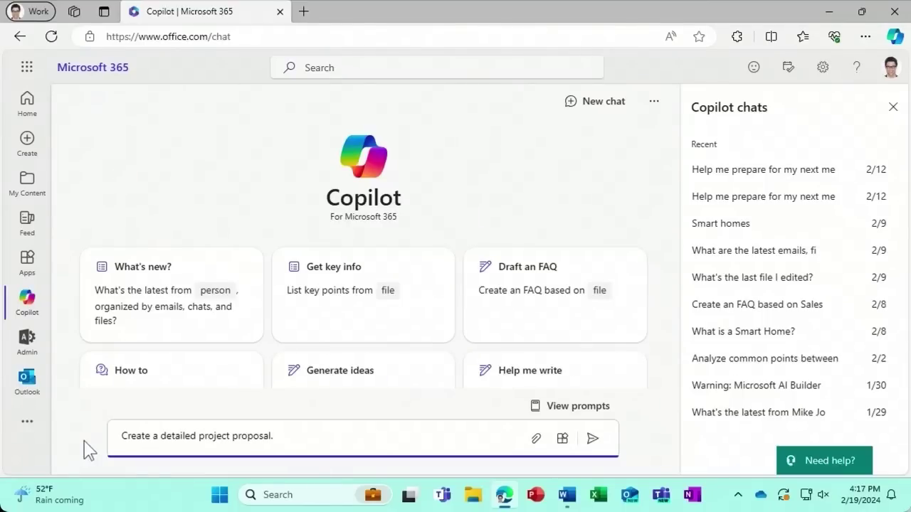
{"action": "type", "text": "The proposal is intended to secure "}
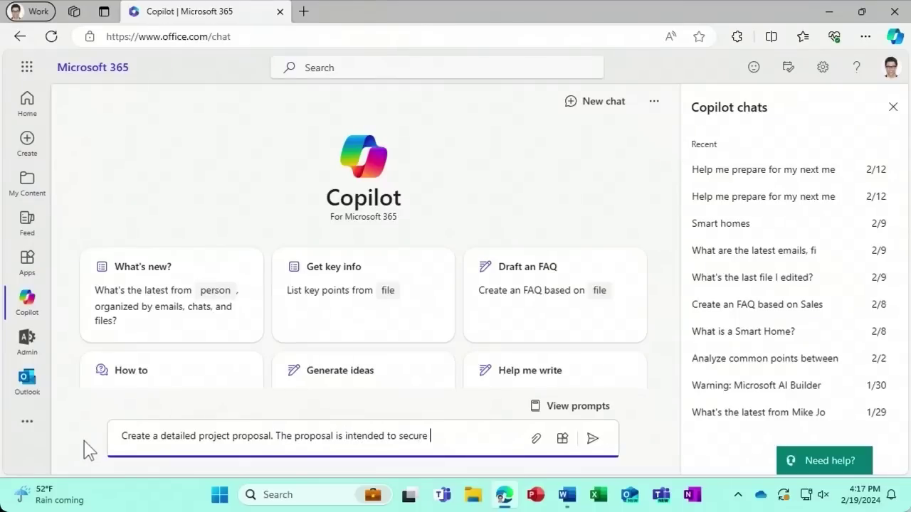
{"action": "type", "text": "a partnership with "}
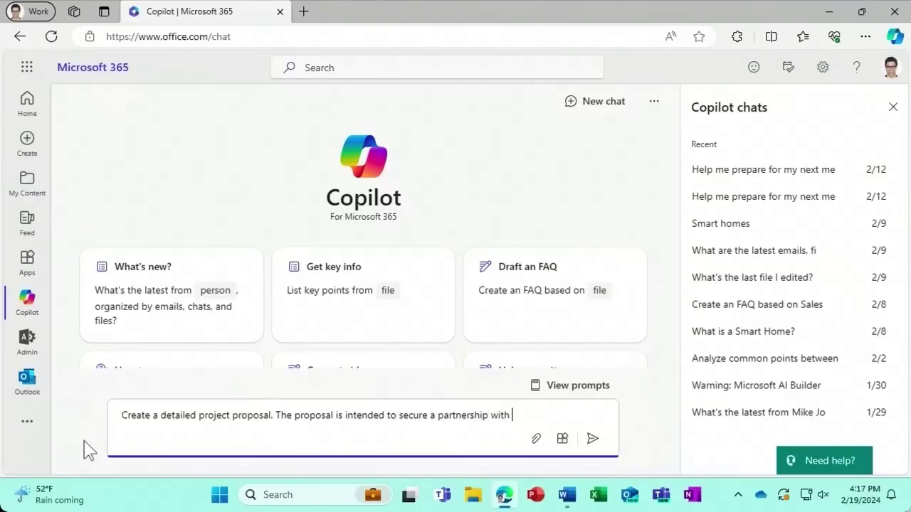
{"action": "type", "text": "EcoLiving, a green construction company."}
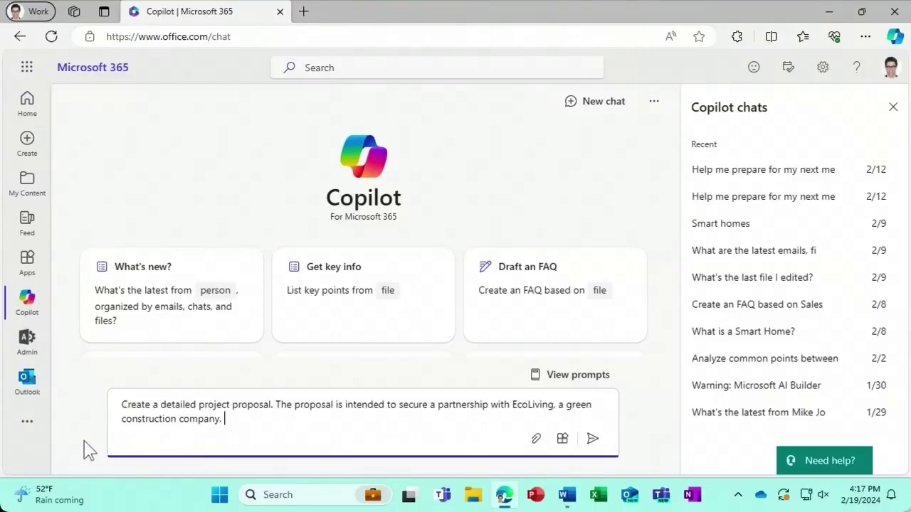
- Add "Emphasize our commitment to sustainability and innovation. Use details provided in" to the prompt, reference the Project Plan file and send it
{"action": "type", "text": "Emphasize our com"}
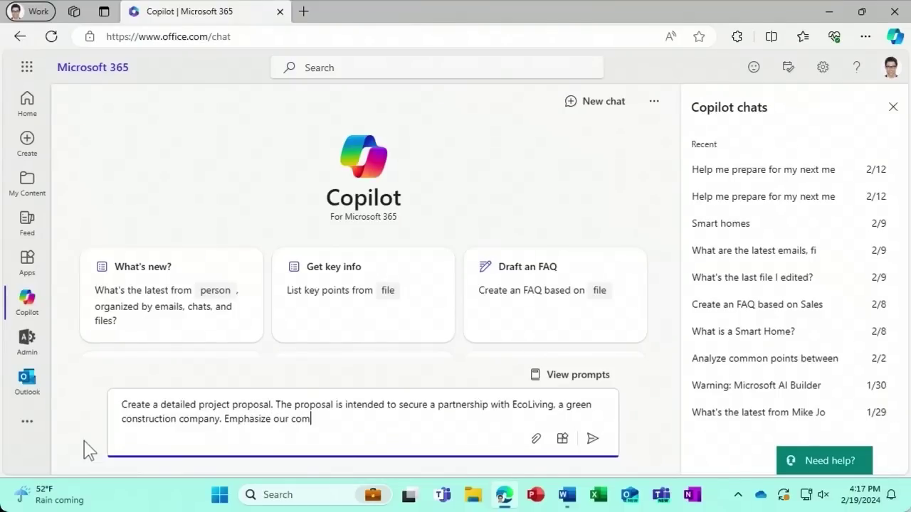
{"action": "type", "text": "mitment to sustai"}
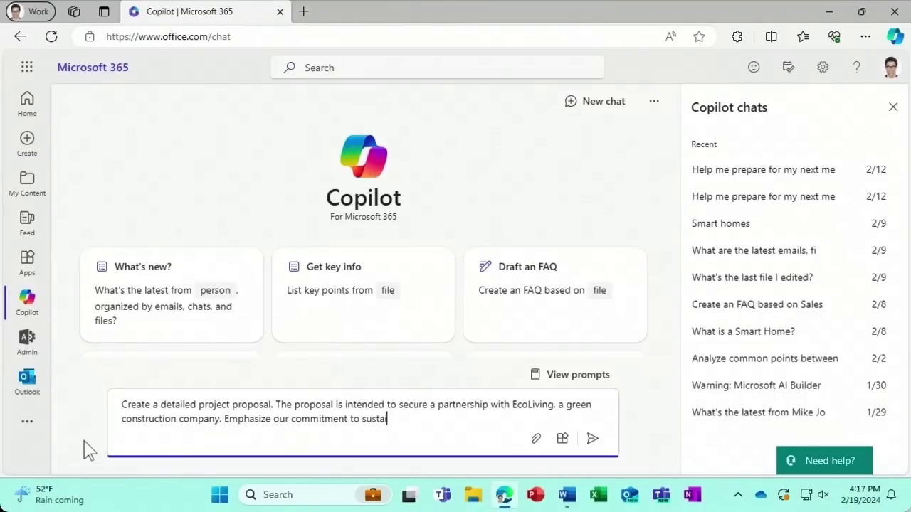
{"action": "type", "text": "nability and innovation."}
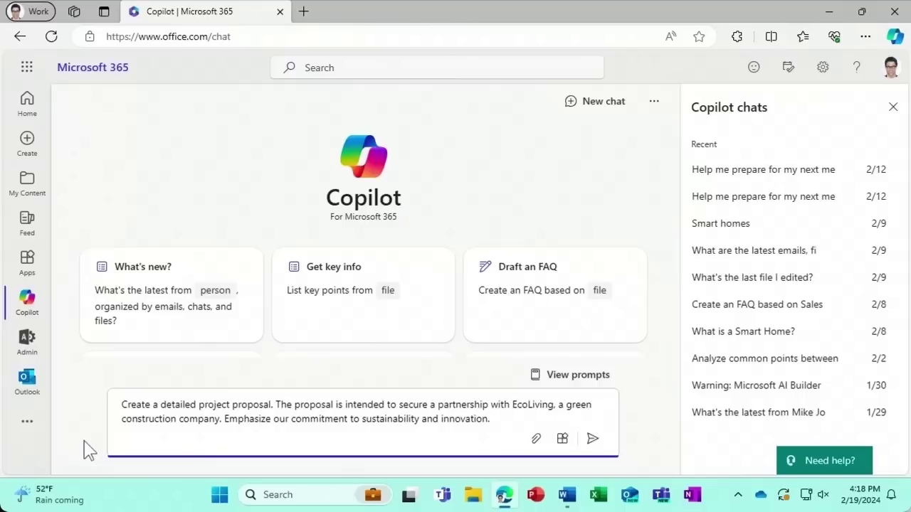
{"action": "type", "text": "Use details provided in /"}
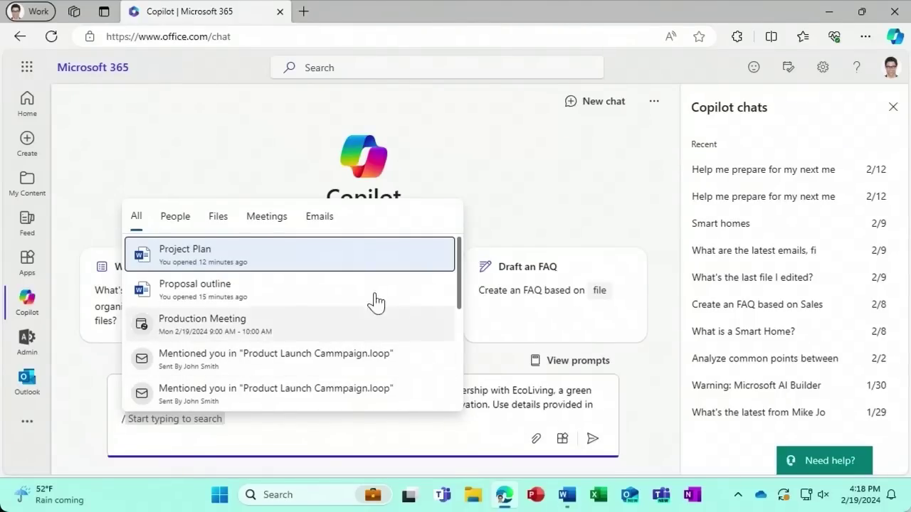
{"action": "left_click", "coordinate": [397, 266]}
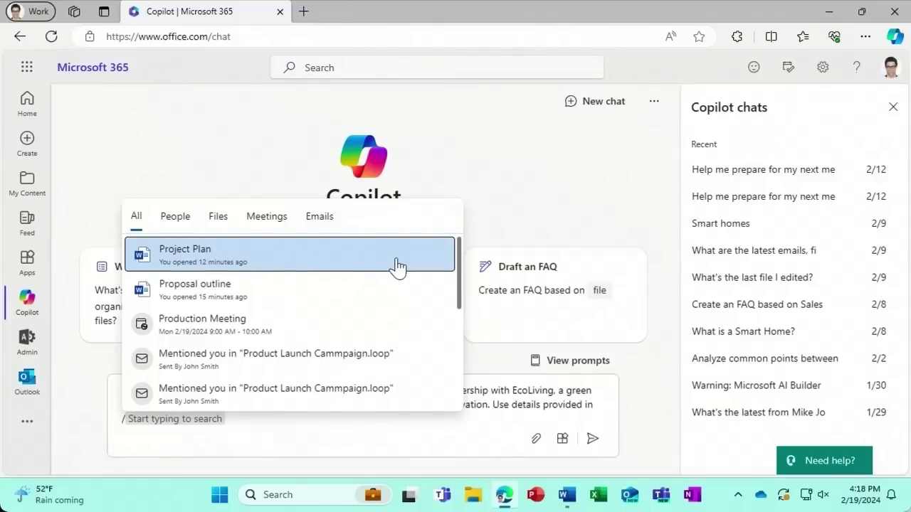
{"action": "left_click", "coordinate": [593, 437]}
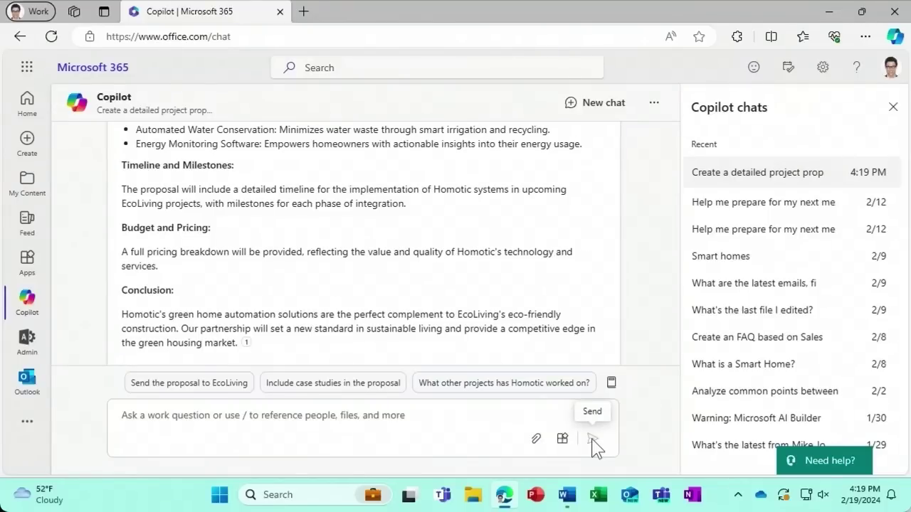
- Open the Copilot Lab prompt collection from the chat and filter its prompts to the Create category
{"action": "left_click", "coordinate": [611, 384]}
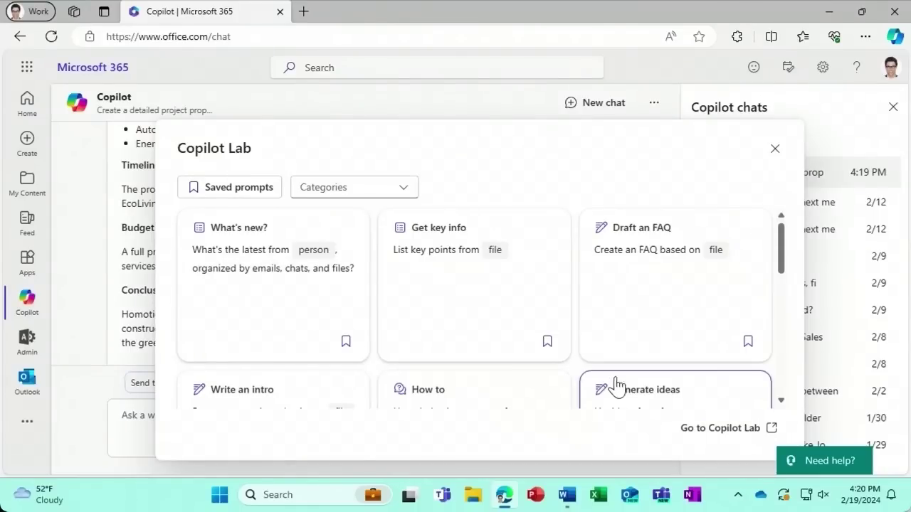
{"action": "left_click_drag", "start_coordinate": [784, 263], "coordinate": [786, 331]}
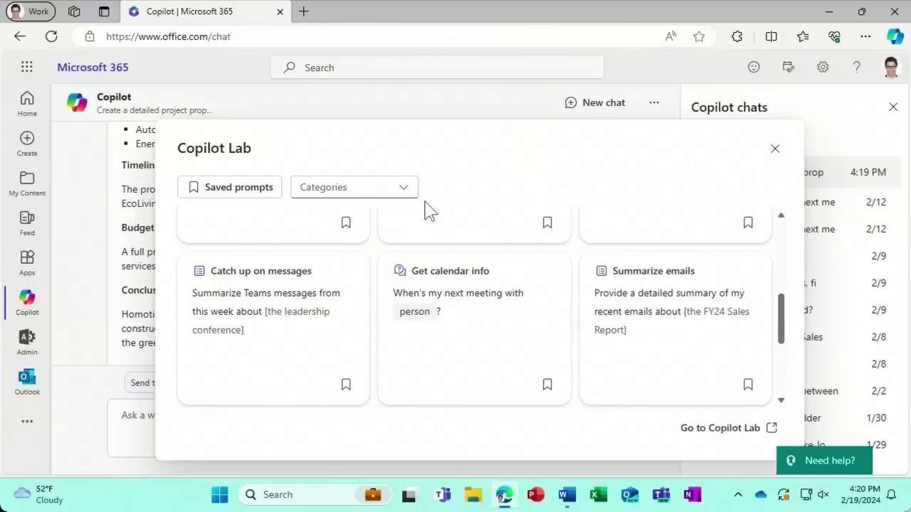
{"action": "left_click", "coordinate": [403, 191]}
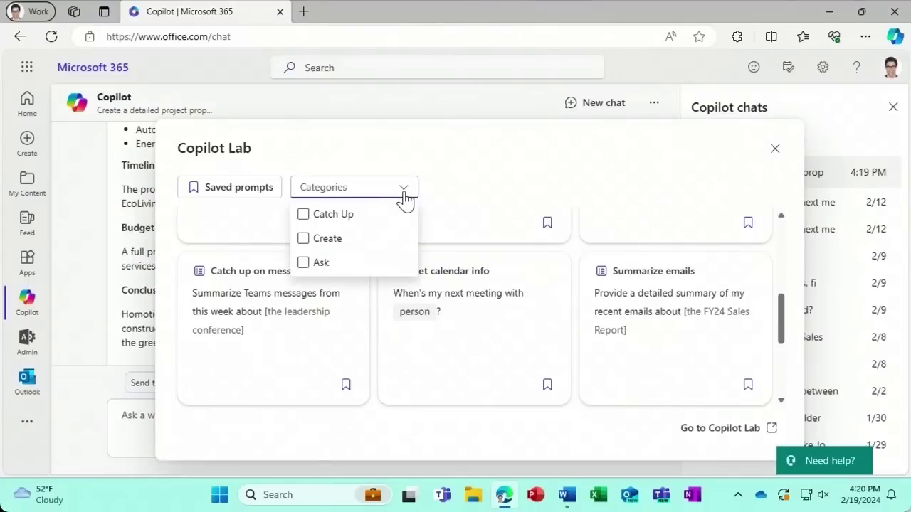
{"action": "left_click", "coordinate": [329, 247]}
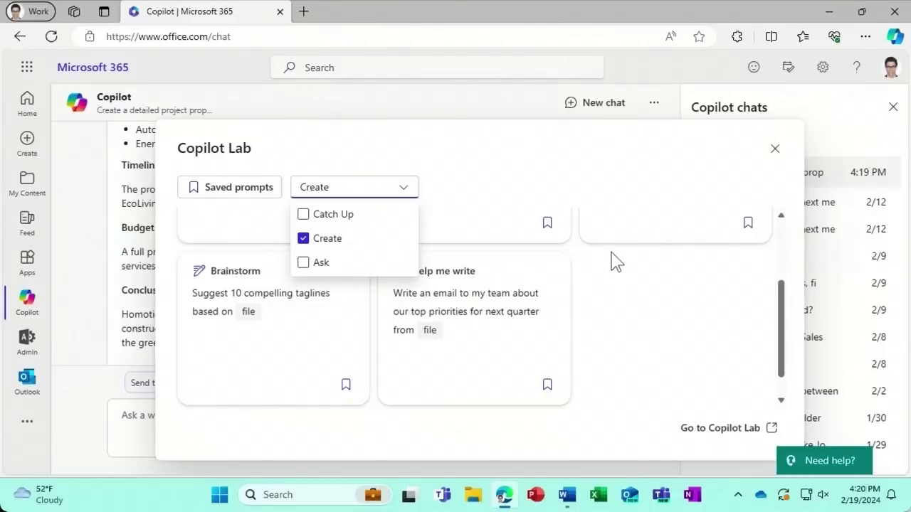
- Save the "Help me write" prompt, view it among the saved prompts and remove it from them again
{"action": "left_click", "coordinate": [548, 386]}
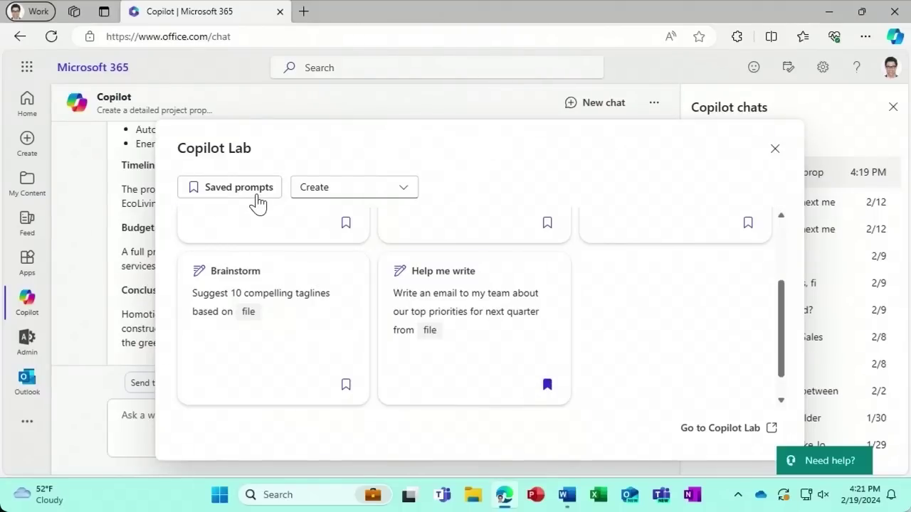
{"action": "left_click", "coordinate": [258, 203]}
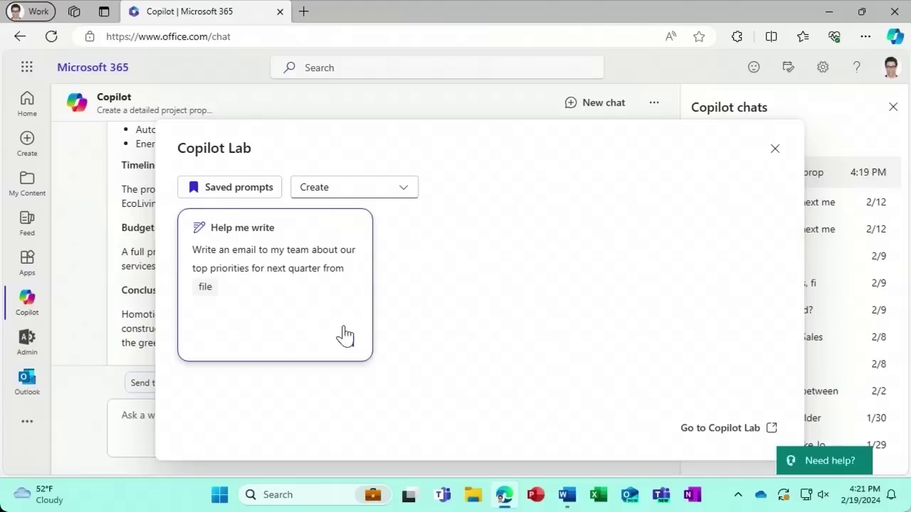
{"action": "left_click", "coordinate": [349, 343]}
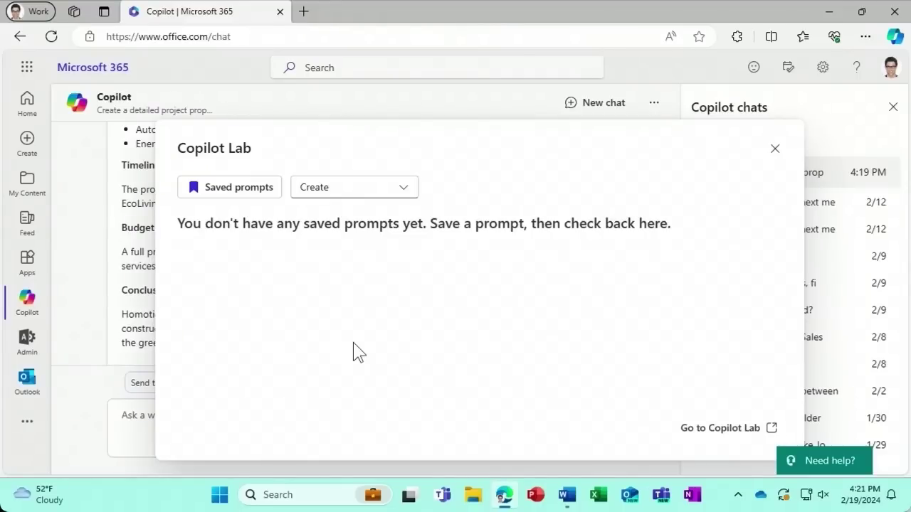
- Go to the full Copilot Lab website and filter the prompts to try by the apps Word, OneNote and PowerPoint
{"action": "left_click", "coordinate": [687, 430]}
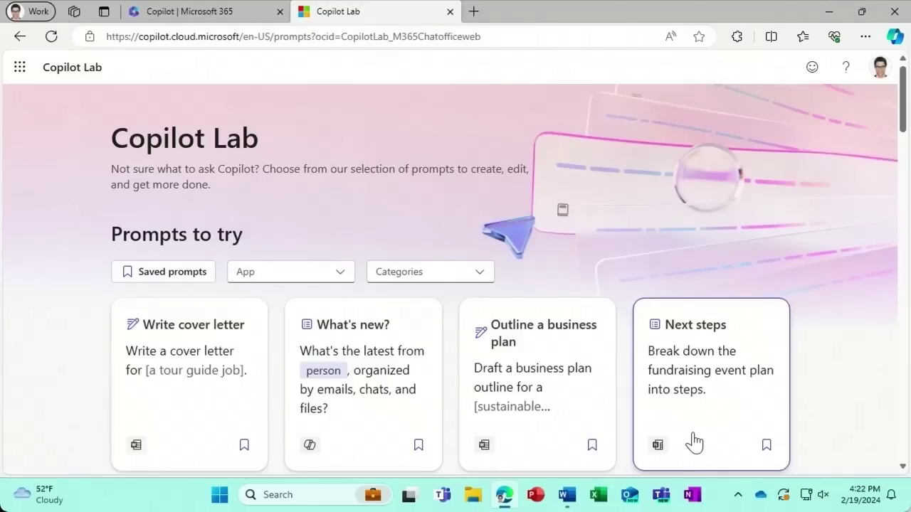
{"action": "left_click", "coordinate": [338, 288]}
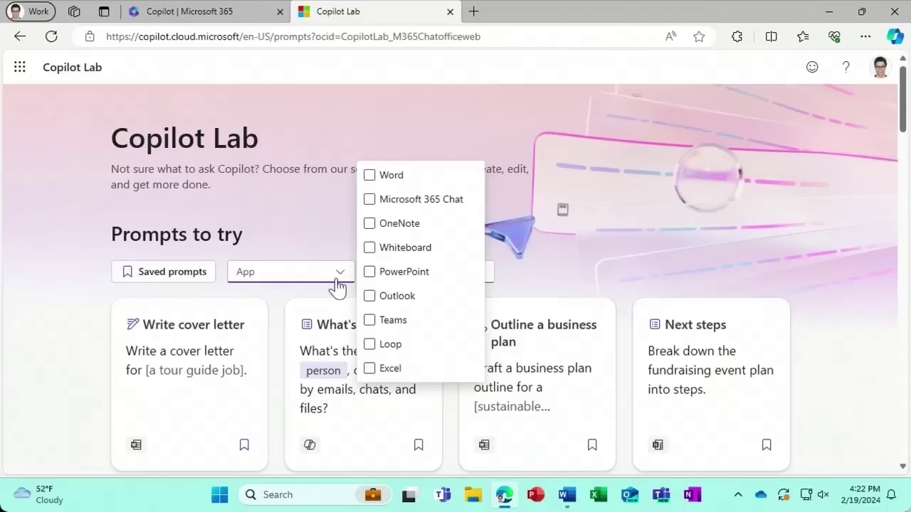
{"action": "left_click", "coordinate": [397, 177]}
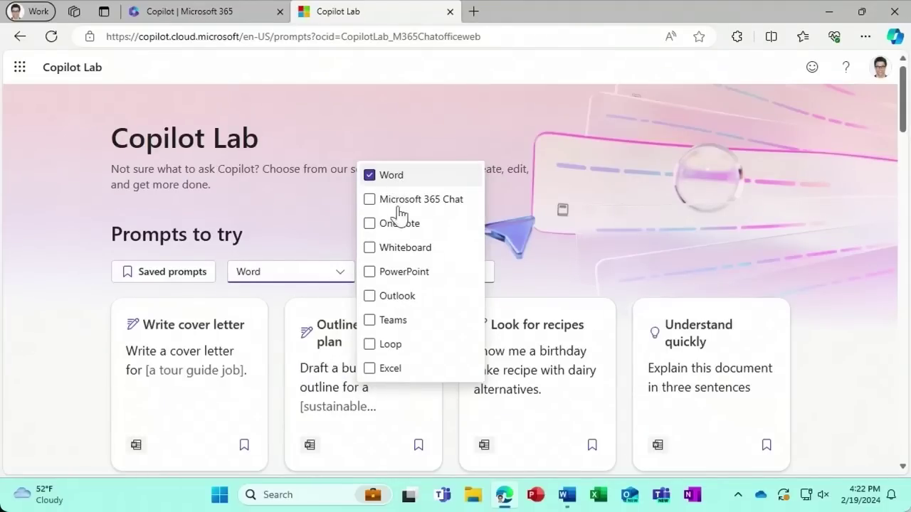
{"action": "left_click", "coordinate": [399, 226]}
{"action": "left_click", "coordinate": [401, 276]}
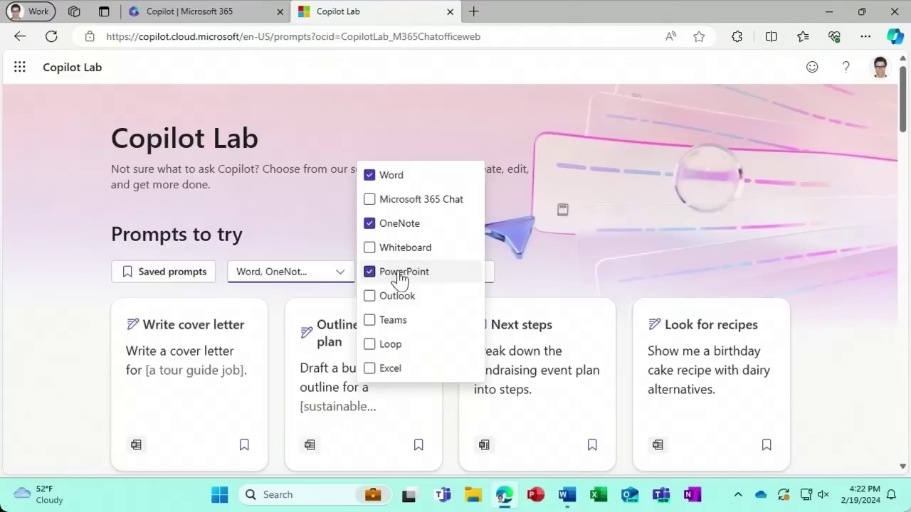
{"action": "left_click", "coordinate": [559, 259]}
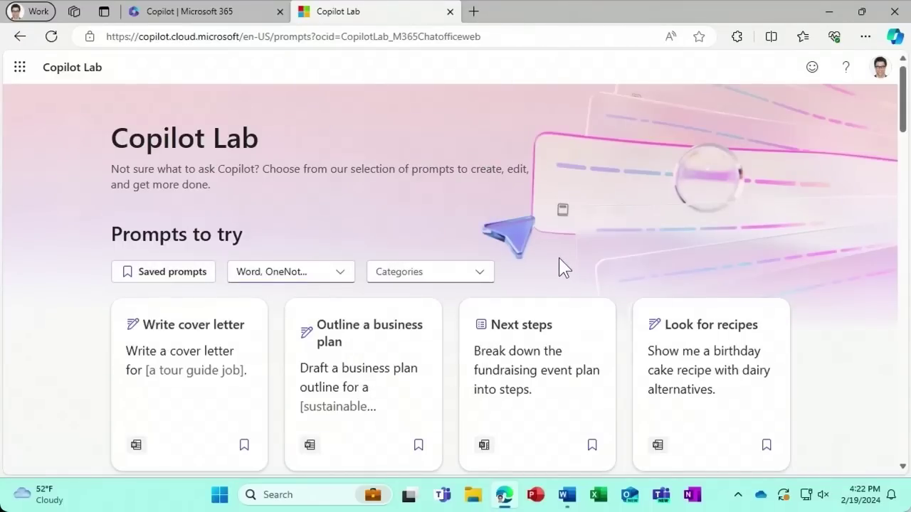
- Narrow the filtered Copilot Lab prompts to the Create category
{"action": "left_click", "coordinate": [482, 273]}
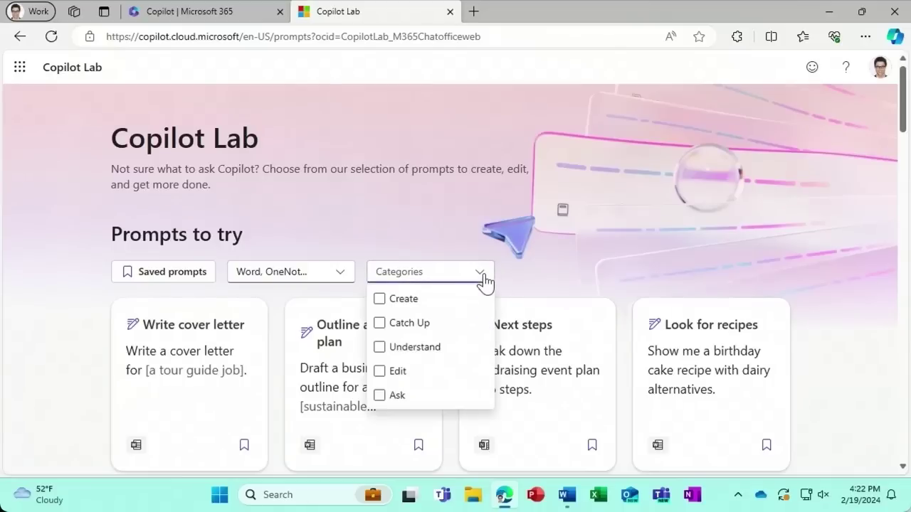
{"action": "left_click", "coordinate": [419, 301]}
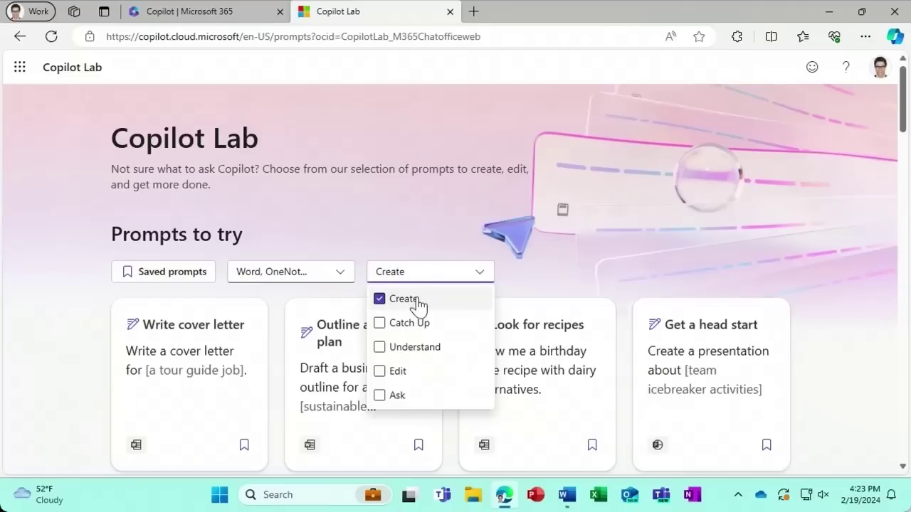
{"action": "left_click", "coordinate": [536, 273]}
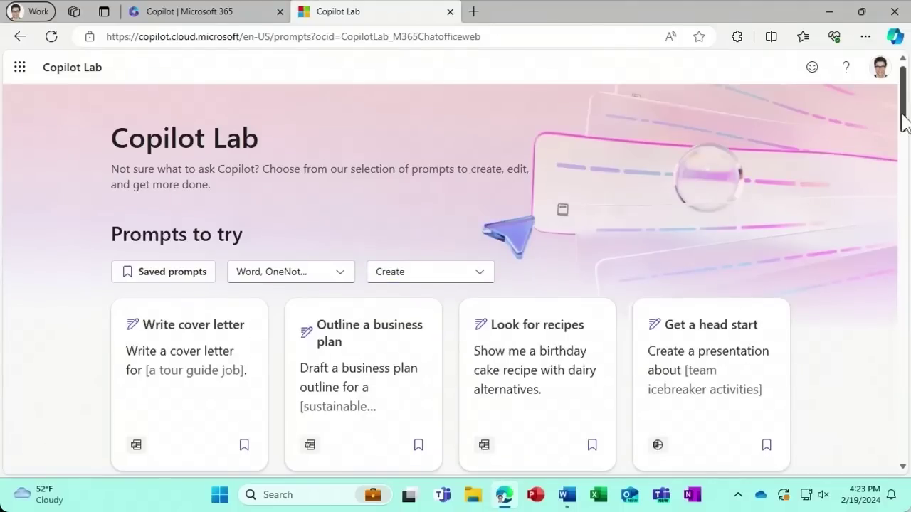
- Find the "Write a marketing plan" prompt, examine its details, sharing options and similar prompts, and close it
{"action": "left_click_drag", "start_coordinate": [904, 122], "coordinate": [906, 173]}
{"action": "left_click_drag", "start_coordinate": [906, 178], "coordinate": [906, 189]}
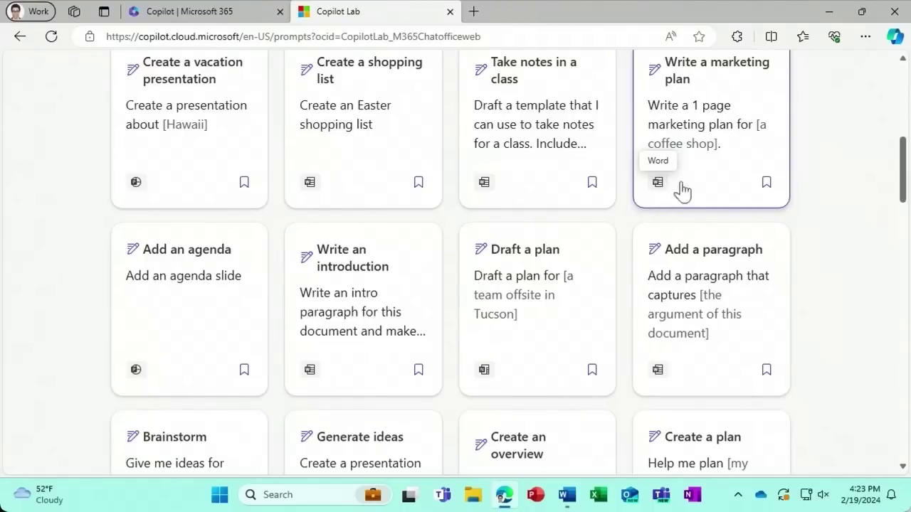
{"action": "left_click", "coordinate": [760, 91]}
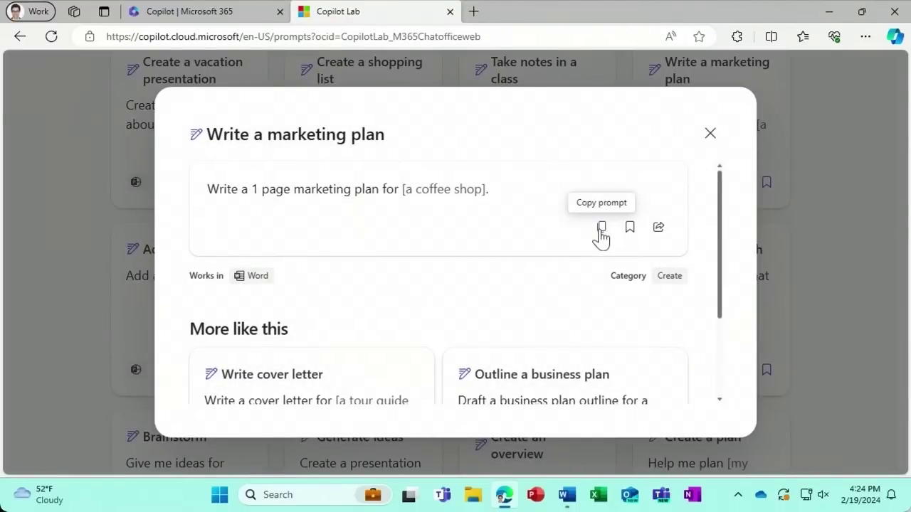
{"action": "left_click", "coordinate": [630, 227]}
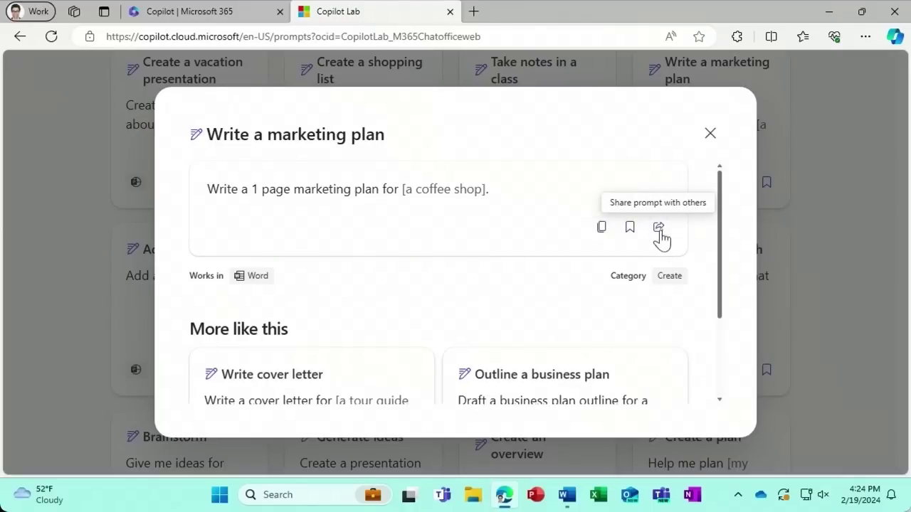
{"action": "left_click_drag", "start_coordinate": [719, 227], "coordinate": [722, 306]}
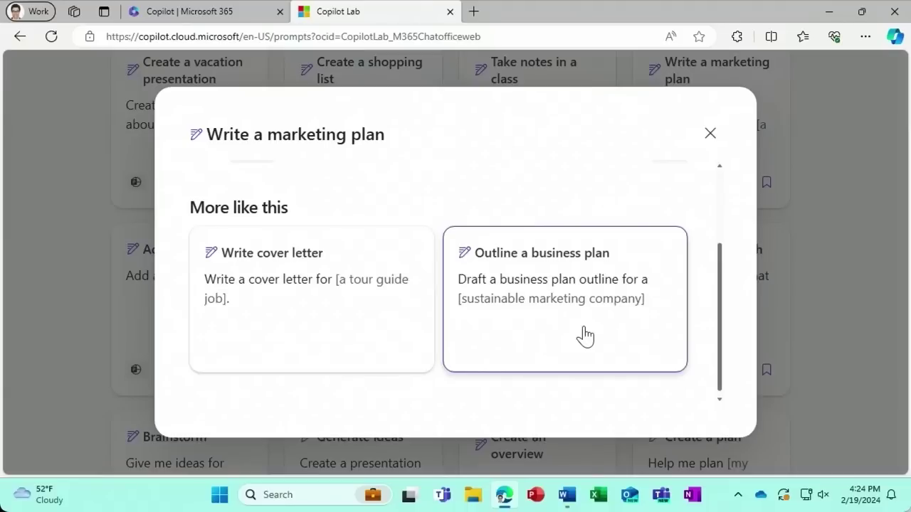
{"action": "left_click", "coordinate": [709, 135]}
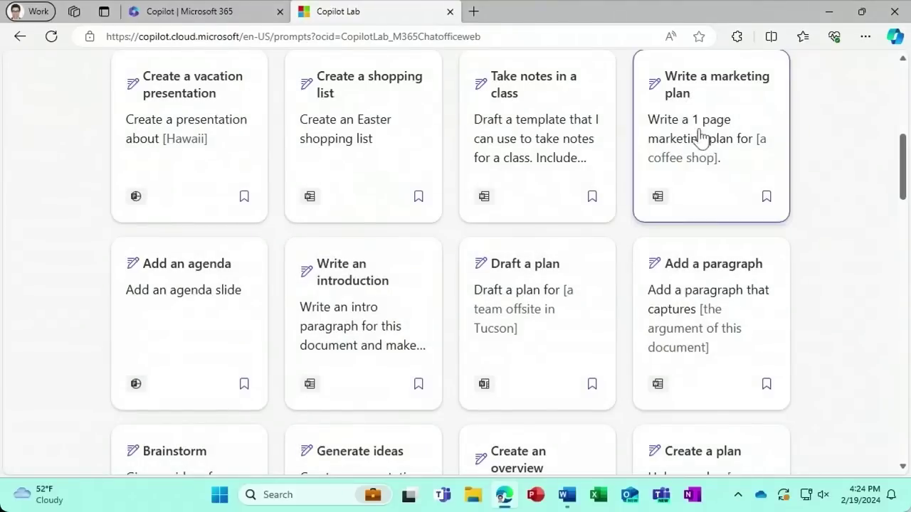